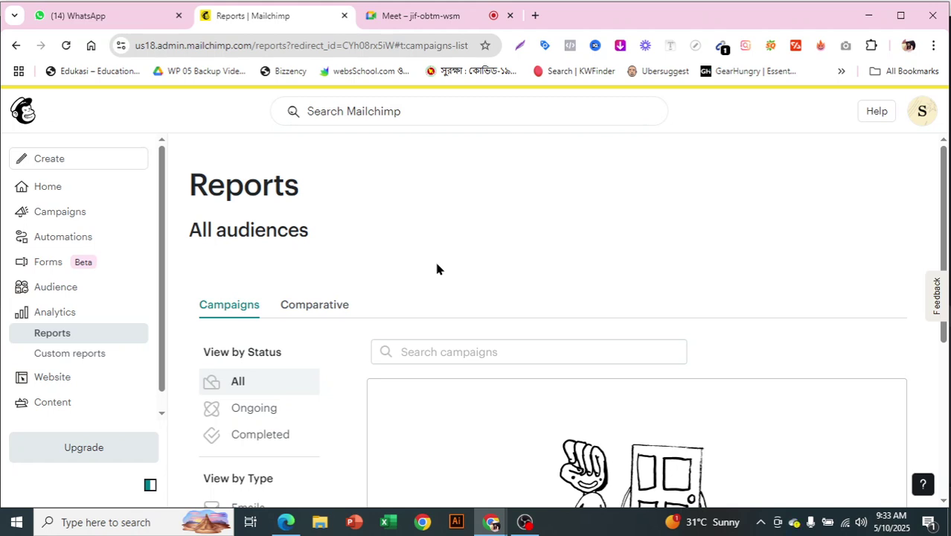
Pause and resume the screen recording, then go back to the Mailchimp reports.
{"action": "left_click", "coordinate": [524, 521]}
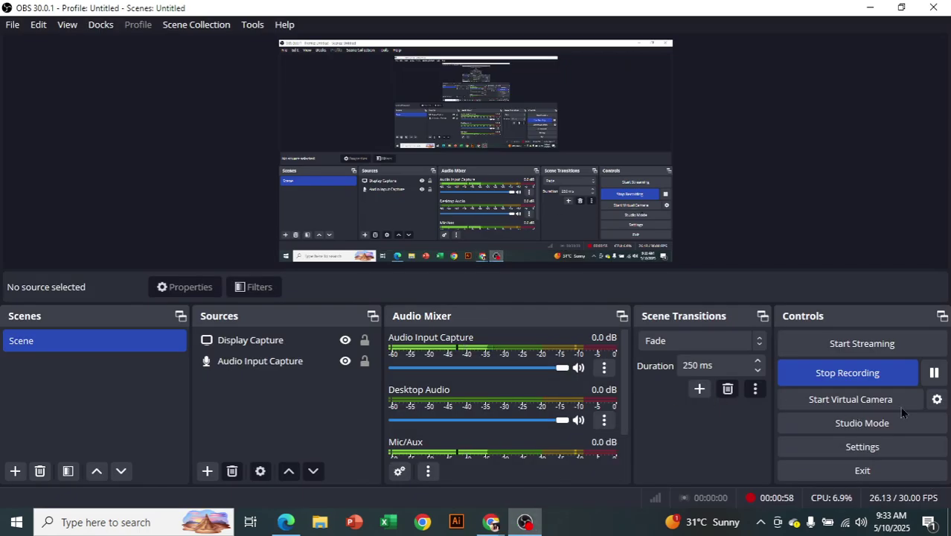
{"action": "left_click", "coordinate": [940, 373]}
{"action": "left_click", "coordinate": [939, 374]}
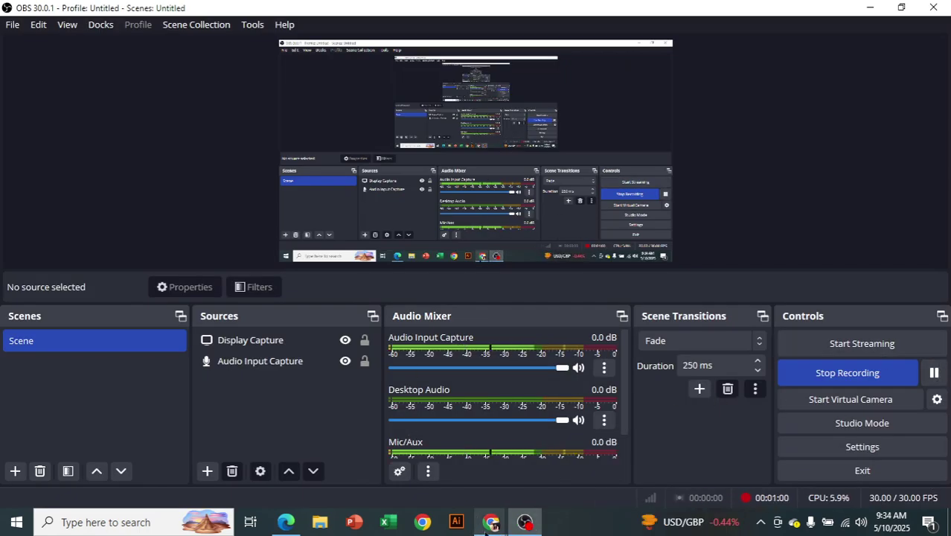
{"action": "left_click", "coordinate": [476, 497]}
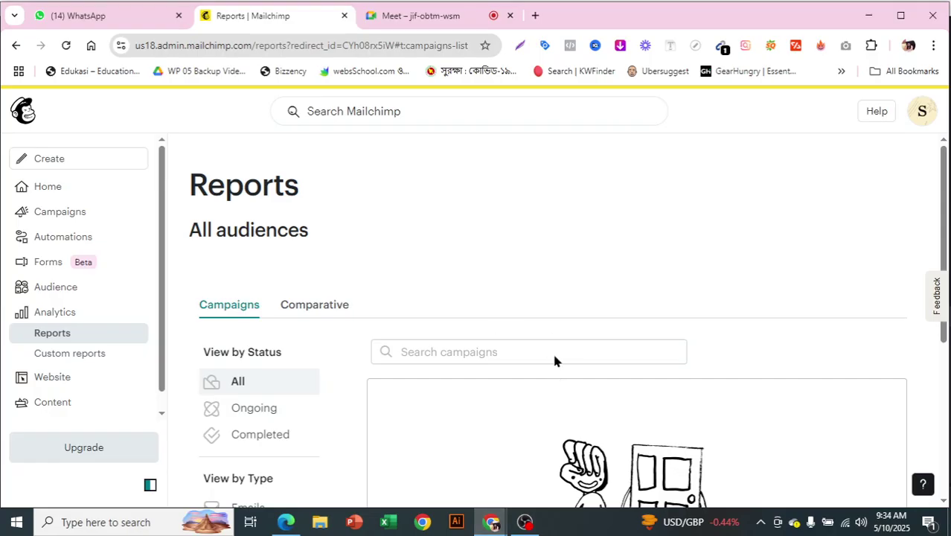
{"action": "scroll", "coordinate": [572, 283], "scroll_direction": "down", "scroll_amount": 1}
{"action": "scroll", "coordinate": [567, 331], "scroll_direction": "up", "scroll_amount": 1}
Admit the waiting participant to the Meet call and return to Mailchimp Reports.
{"action": "left_click", "coordinate": [422, 17]}
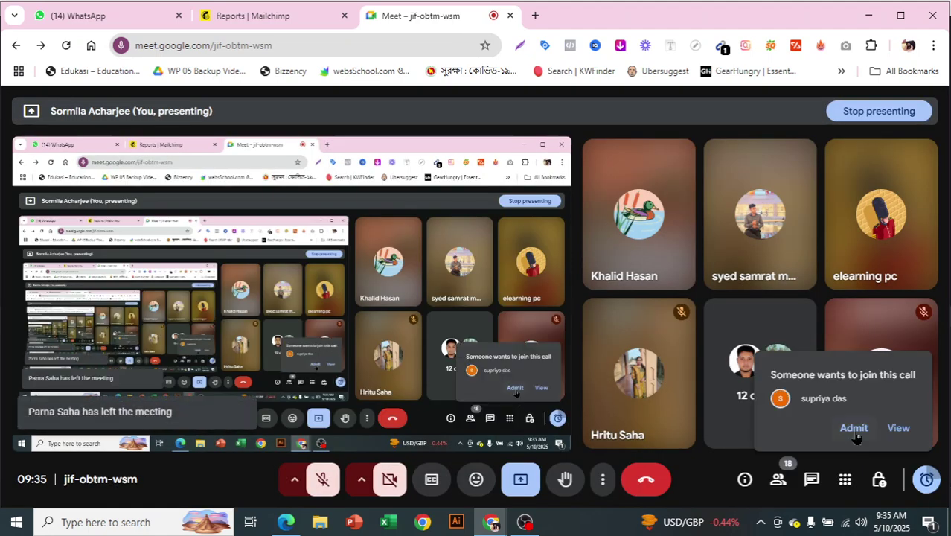
{"action": "left_click", "coordinate": [854, 432]}
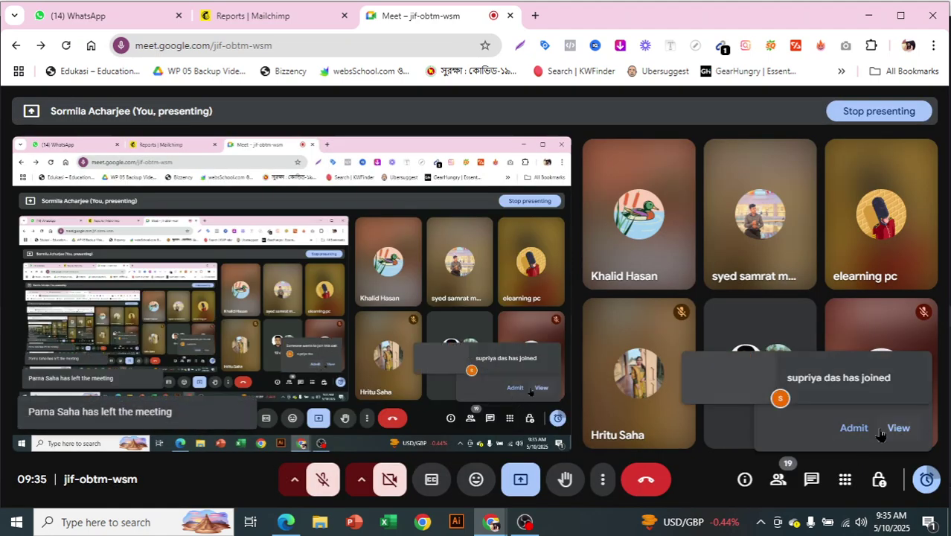
{"action": "left_click", "coordinate": [287, 18]}
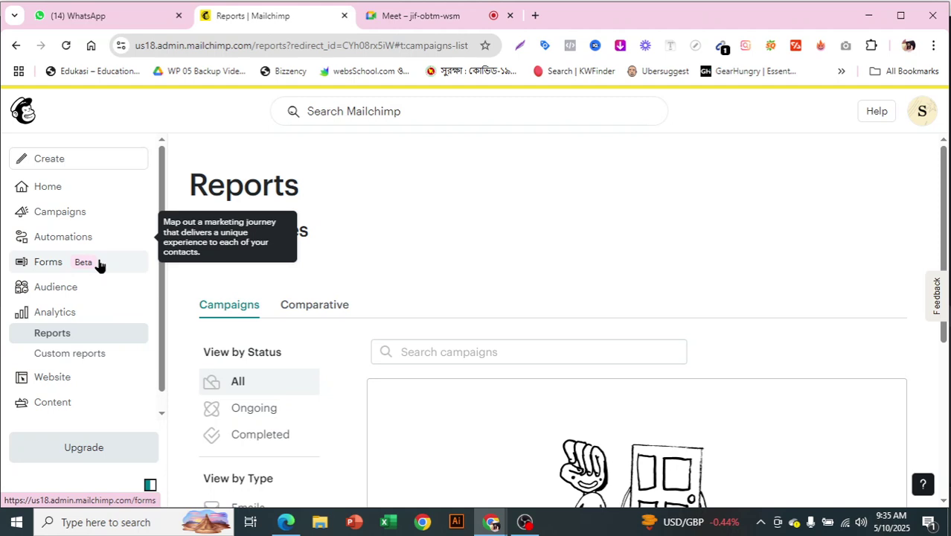
Open the sas123 audience's Contacts list, then move over to the Meet call.
{"action": "left_click", "coordinate": [91, 296]}
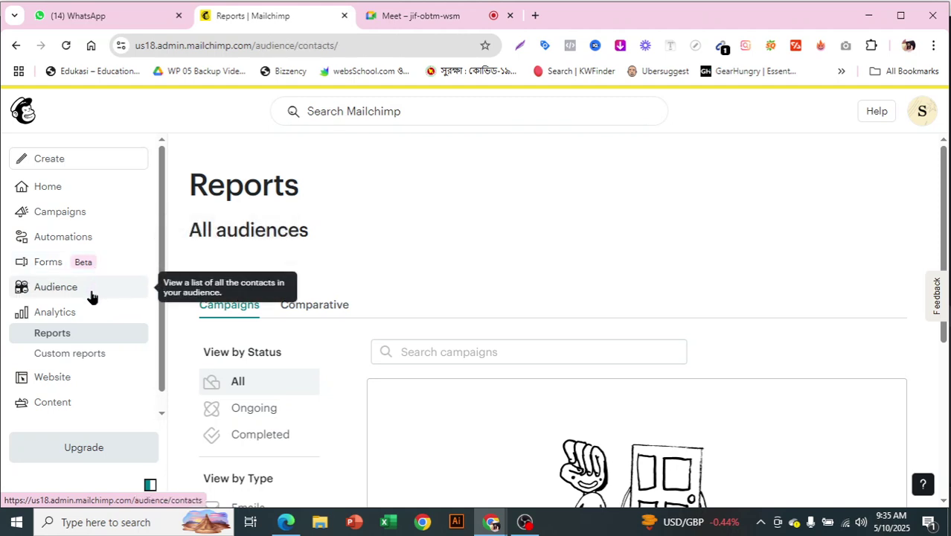
{"action": "scroll", "coordinate": [137, 313], "scroll_direction": "down", "scroll_amount": 1}
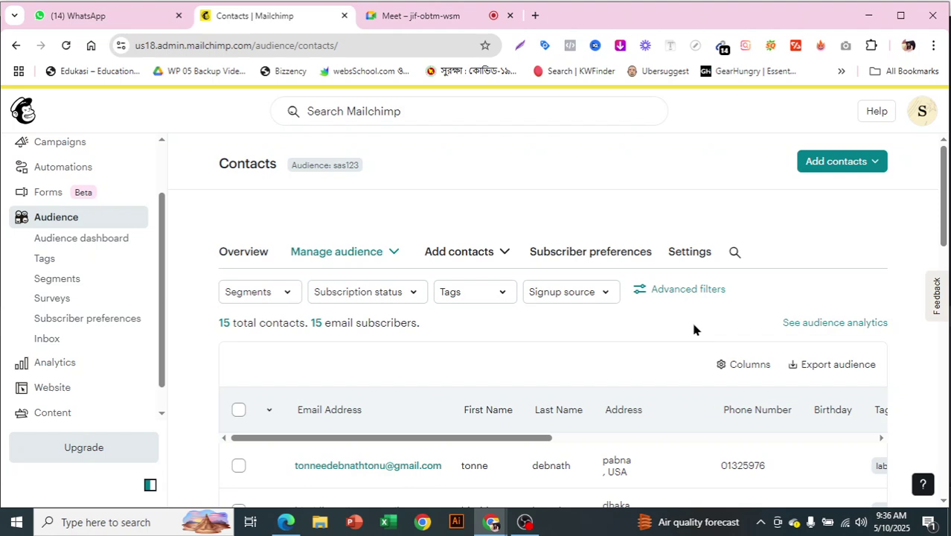
{"action": "left_click", "coordinate": [449, 16]}
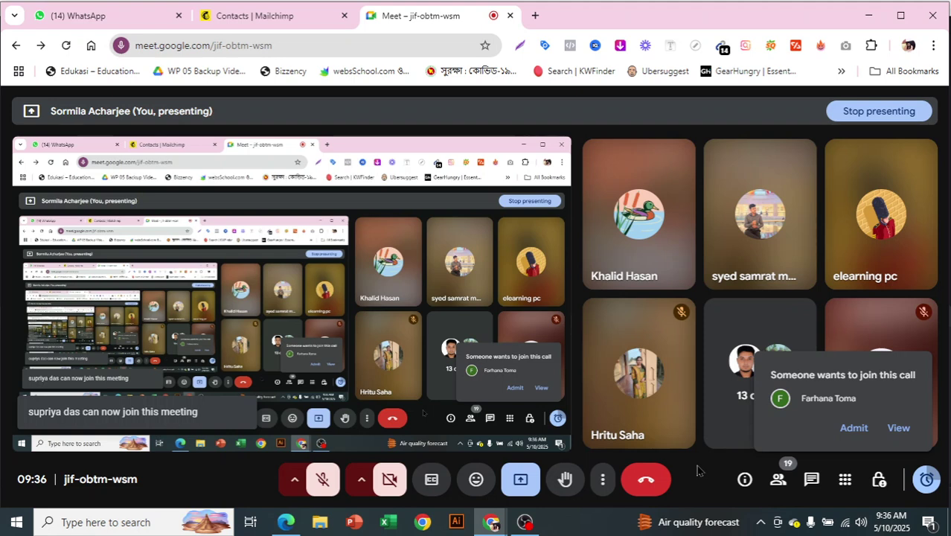
Admit the next waiting person, bringing the call to 20 participants.
{"action": "left_click", "coordinate": [855, 427]}
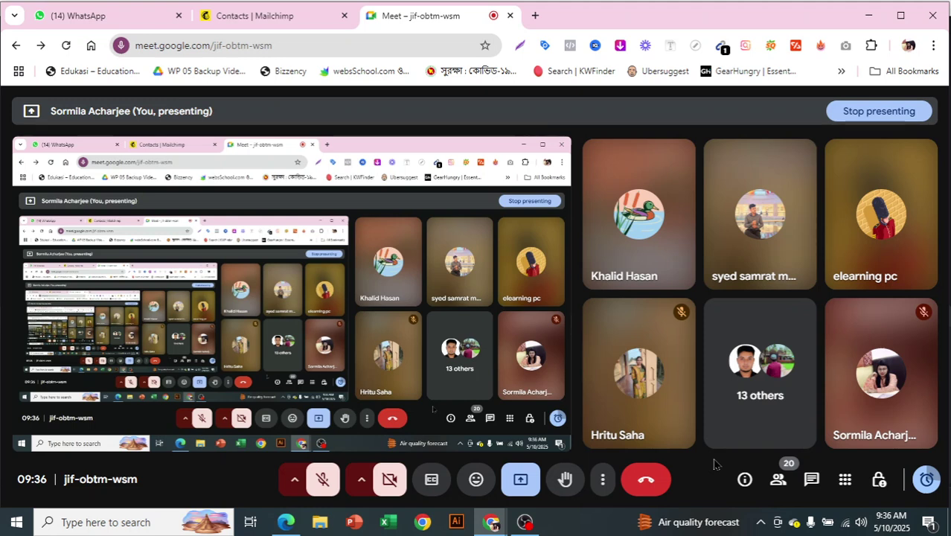
Review the sas123 contacts table and choose Add contacts > Import contacts.
{"action": "left_click", "coordinate": [276, 16]}
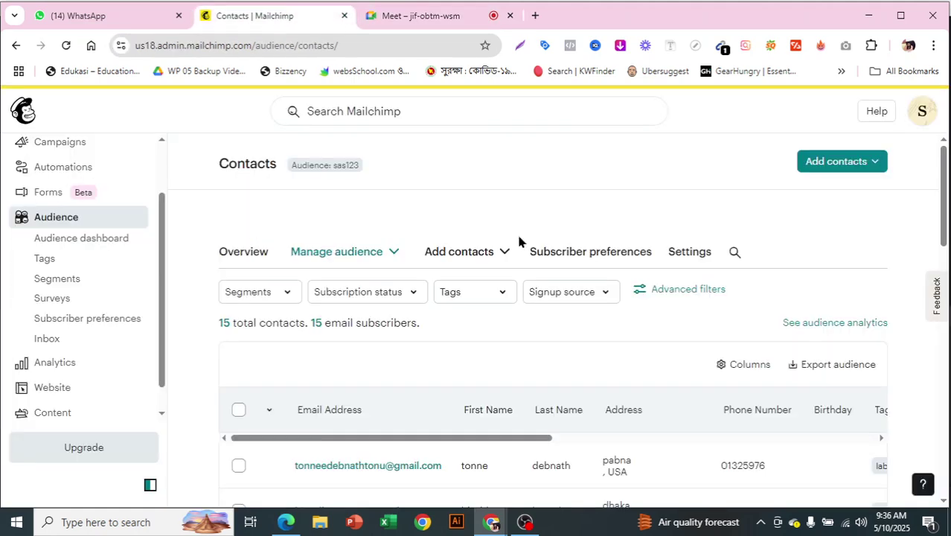
{"action": "scroll", "coordinate": [662, 350], "scroll_direction": "down", "scroll_amount": 6}
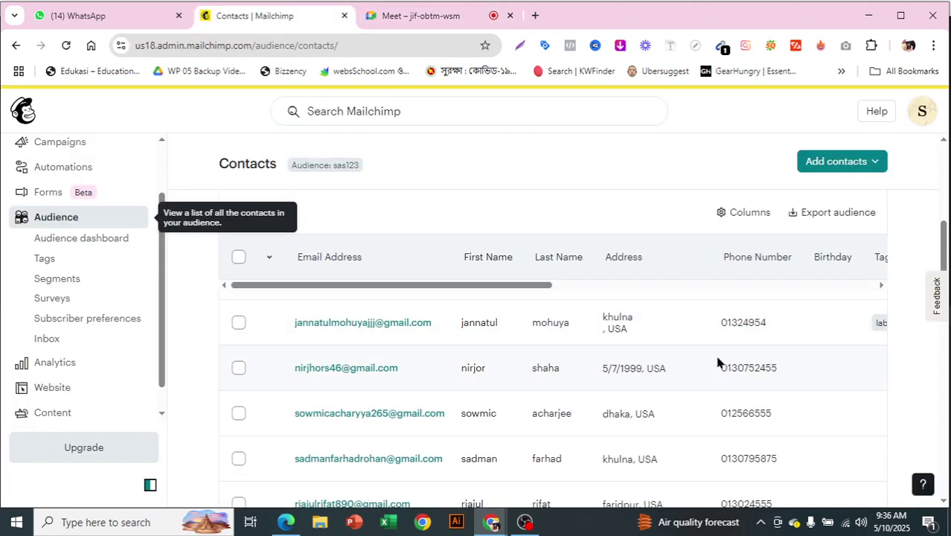
{"action": "scroll", "coordinate": [716, 366], "scroll_direction": "down", "scroll_amount": 1}
{"action": "scroll", "coordinate": [714, 379], "scroll_direction": "up", "scroll_amount": 4}
{"action": "scroll", "coordinate": [711, 394], "scroll_direction": "down", "scroll_amount": 1}
{"action": "scroll", "coordinate": [695, 355], "scroll_direction": "up", "scroll_amount": 5}
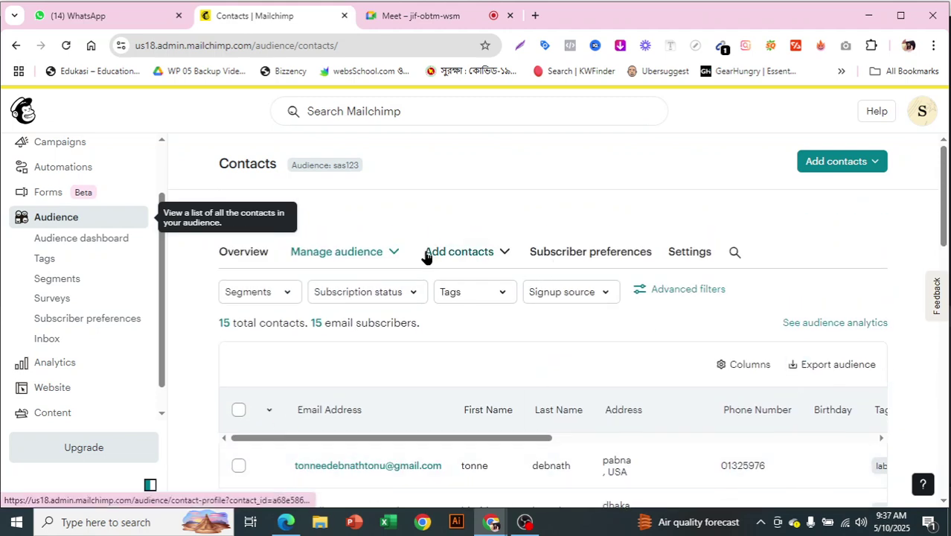
{"action": "left_click", "coordinate": [475, 251]}
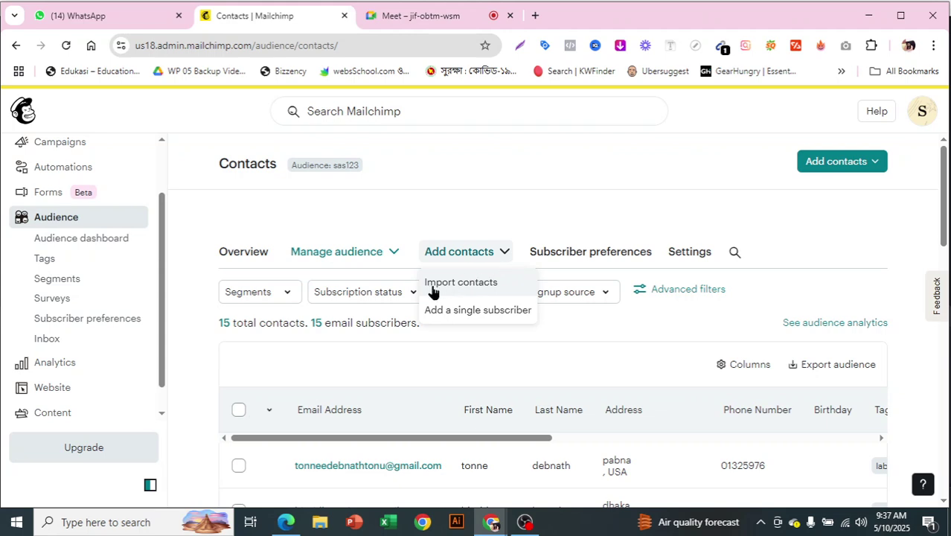
{"action": "left_click", "coordinate": [447, 283]}
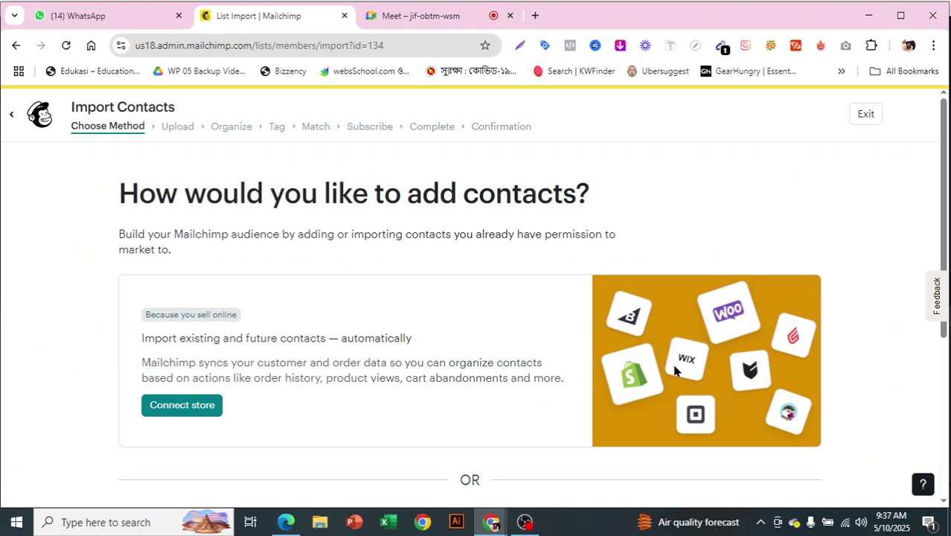
Choose the Copy and paste import method on the Import Contacts page.
{"action": "scroll", "coordinate": [675, 370], "scroll_direction": "down", "scroll_amount": 3}
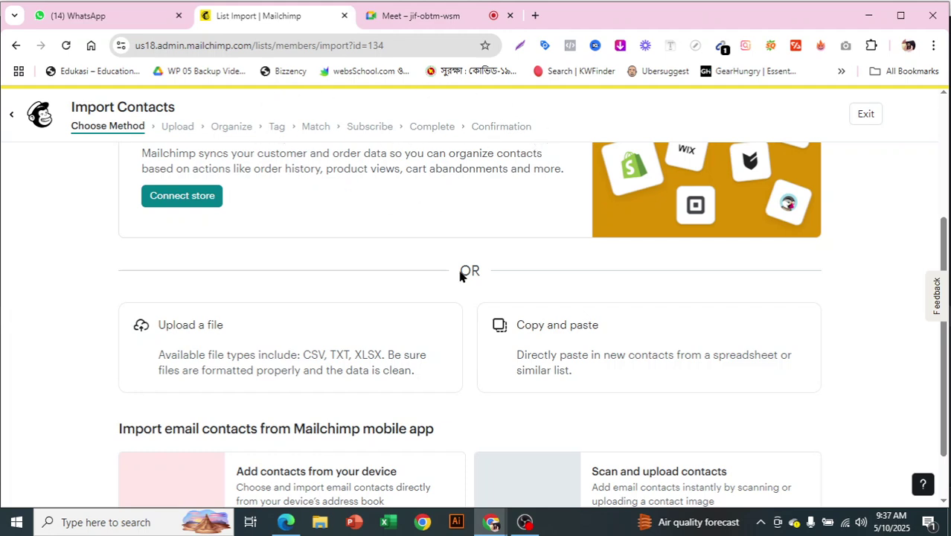
{"action": "scroll", "coordinate": [460, 272], "scroll_direction": "down", "scroll_amount": 1}
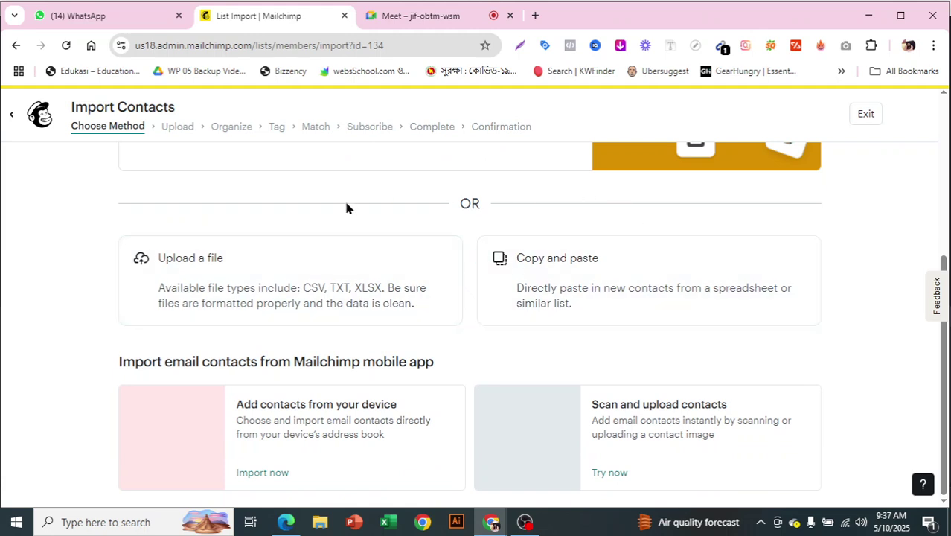
{"action": "scroll", "coordinate": [519, 327], "scroll_direction": "up", "scroll_amount": 2}
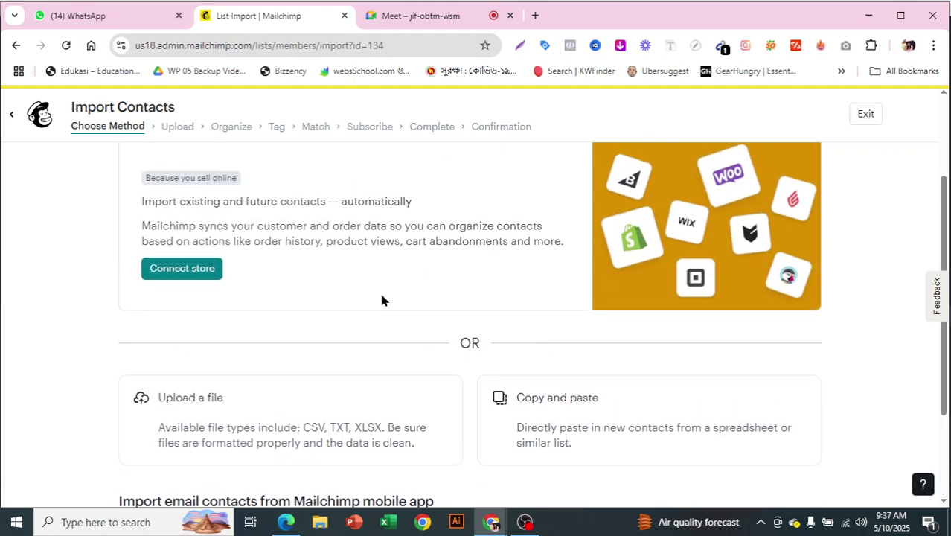
{"action": "scroll", "coordinate": [381, 299], "scroll_direction": "down", "scroll_amount": 1}
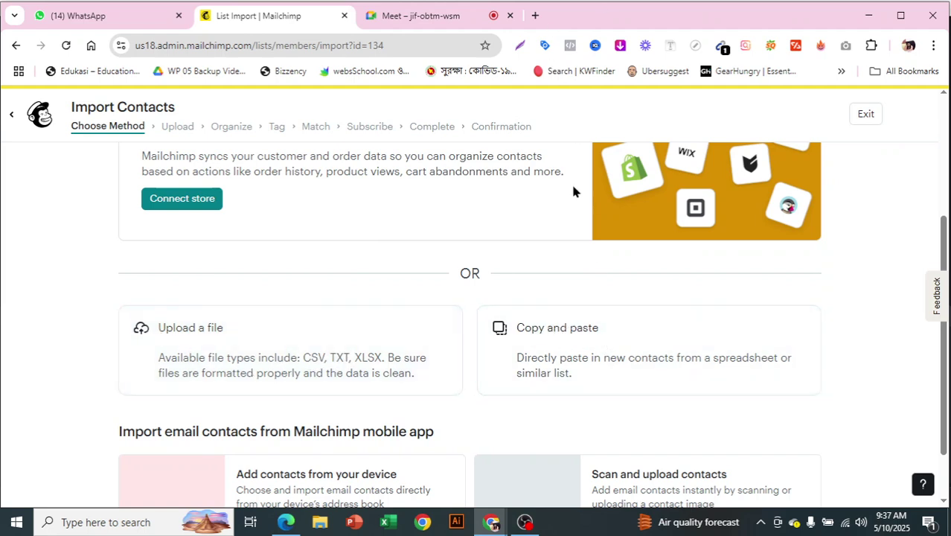
{"action": "scroll", "coordinate": [637, 325], "scroll_direction": "down", "scroll_amount": 1}
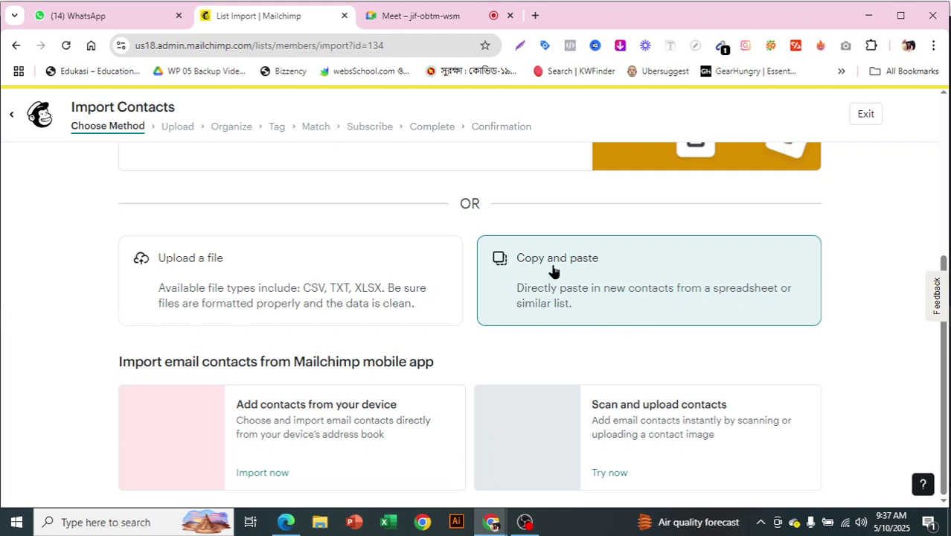
{"action": "left_click", "coordinate": [553, 270]}
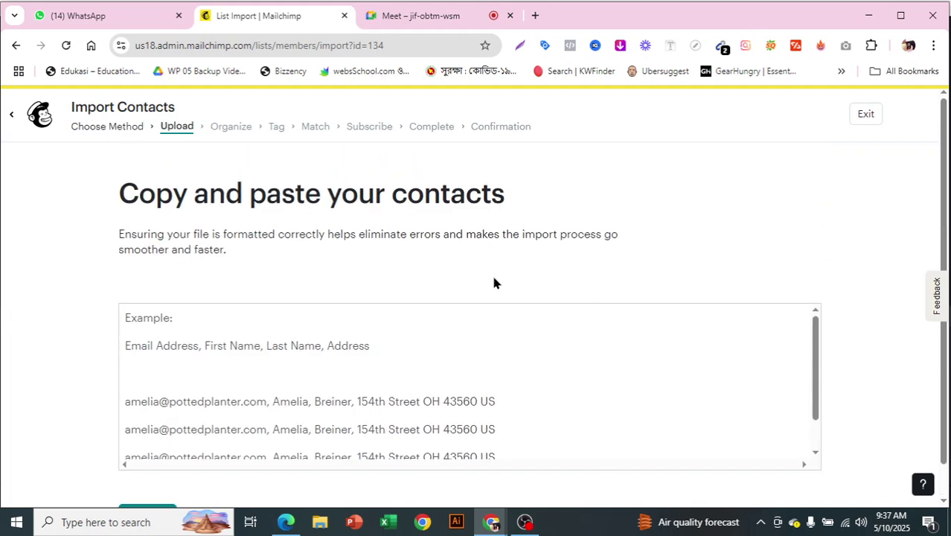
Put the cursor in the empty 'Copy and paste your contacts' box.
{"action": "left_click", "coordinate": [436, 300]}
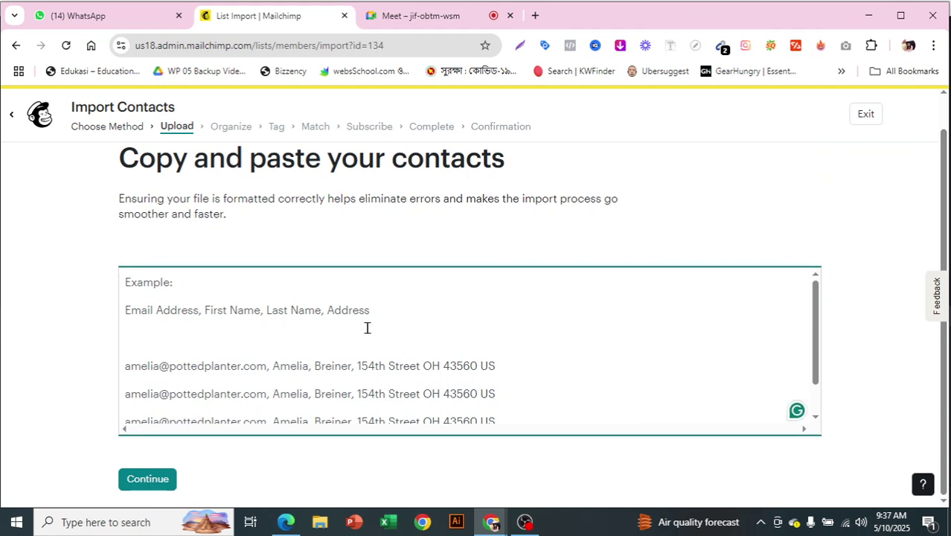
Copy the first participant's e-mail address from the Meet chat for pasting into Mailchimp.
{"action": "left_click", "coordinate": [421, 15]}
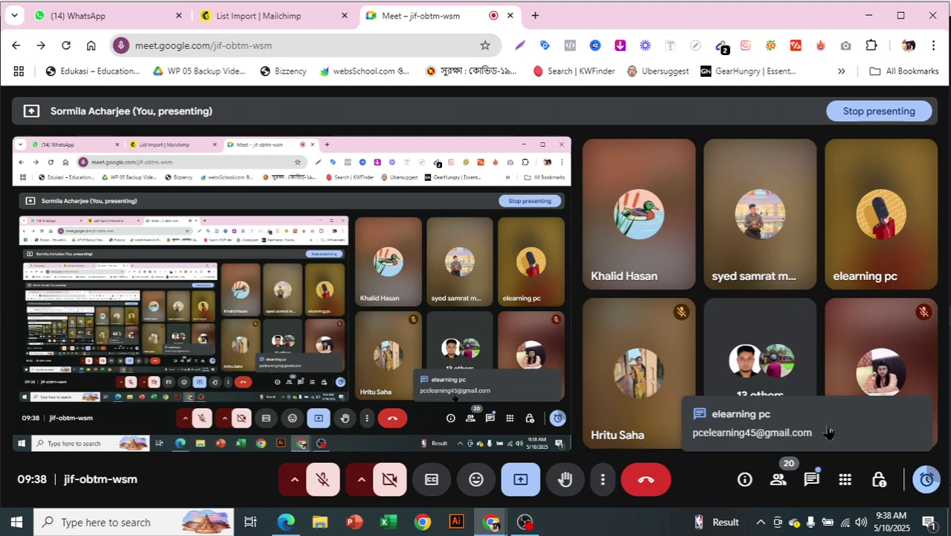
{"action": "left_click", "coordinate": [812, 482]}
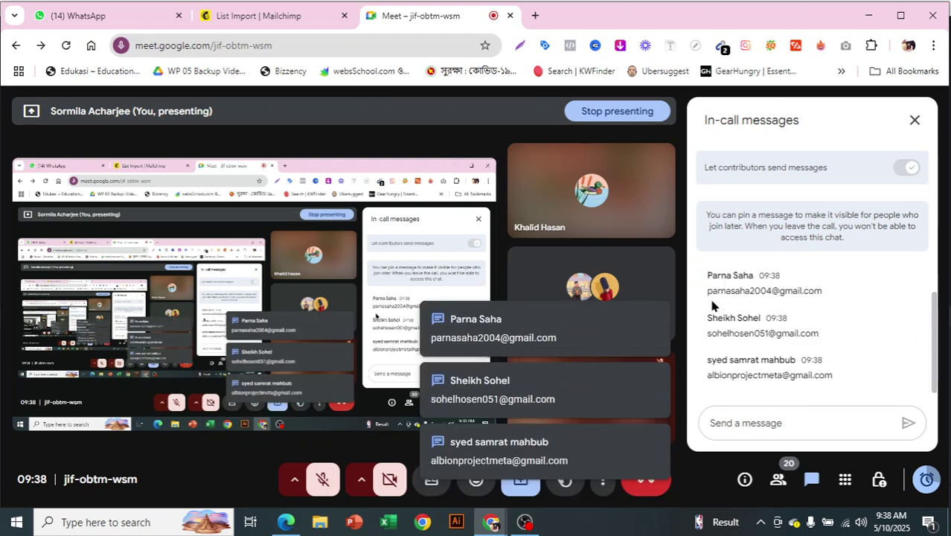
{"action": "scroll", "coordinate": [816, 347], "scroll_direction": "up", "scroll_amount": 1}
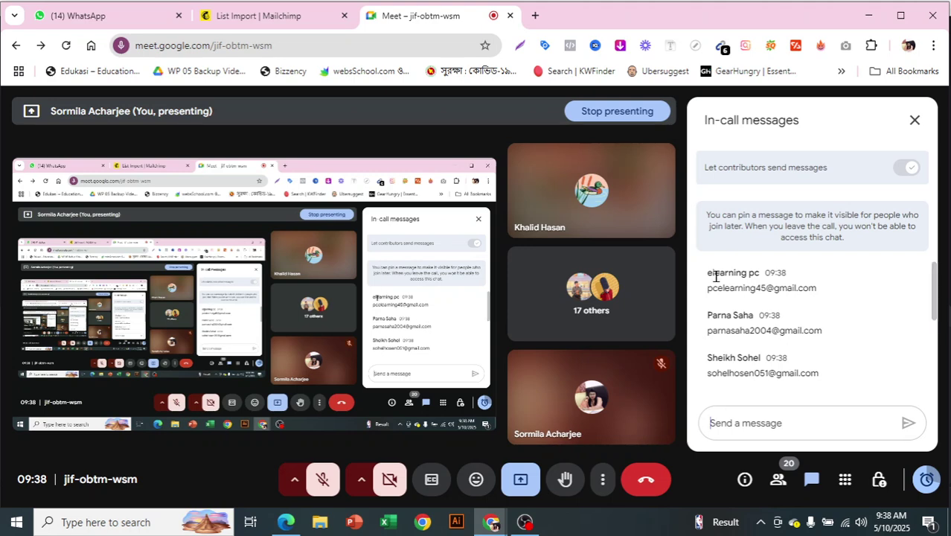
{"action": "left_click_drag", "start_coordinate": [709, 289], "coordinate": [804, 291]}
{"action": "right_click", "coordinate": [804, 293]}
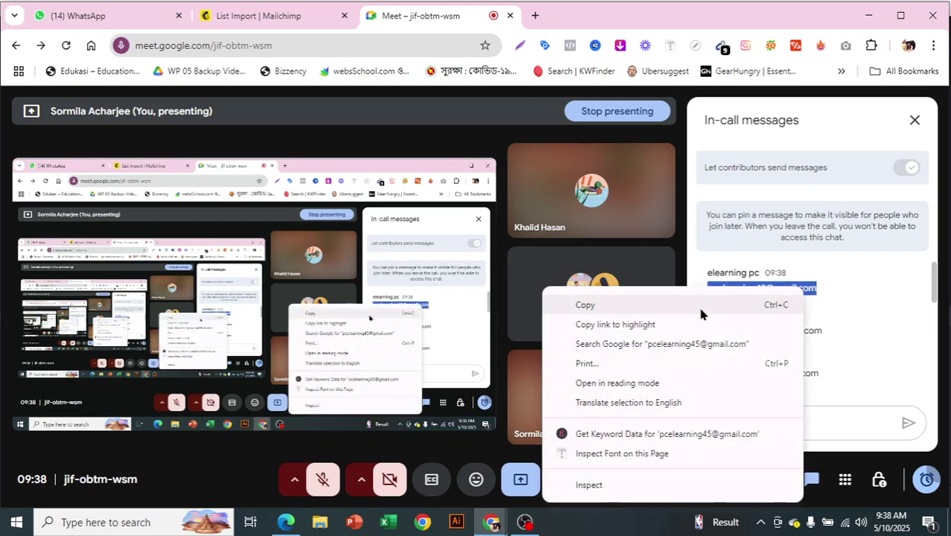
{"action": "left_click", "coordinate": [703, 304]}
{"action": "left_click", "coordinate": [292, 16]}
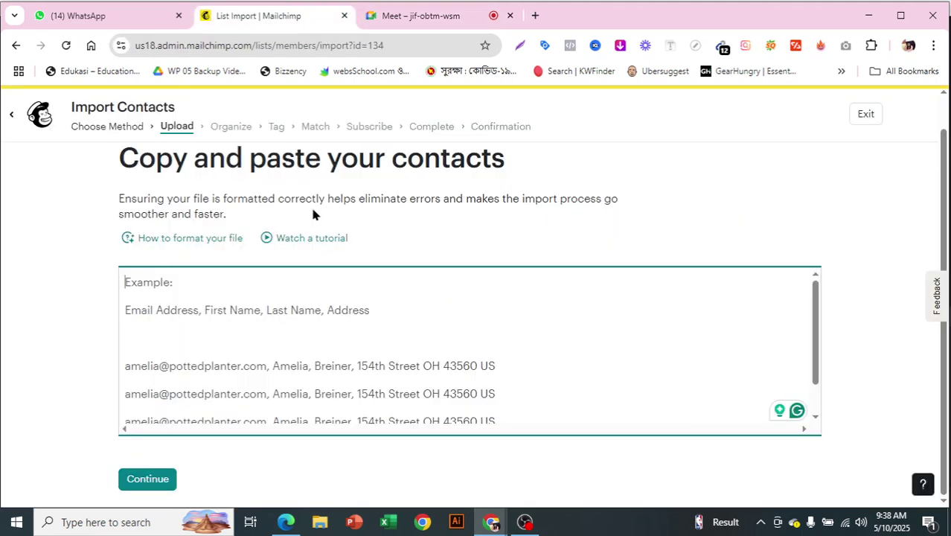
Paste the first contact's e-mail and add their name, city, phone and birth date on line 1.
{"action": "left_click", "coordinate": [311, 305]}
{"action": "key", "text": "ctrl+v"}
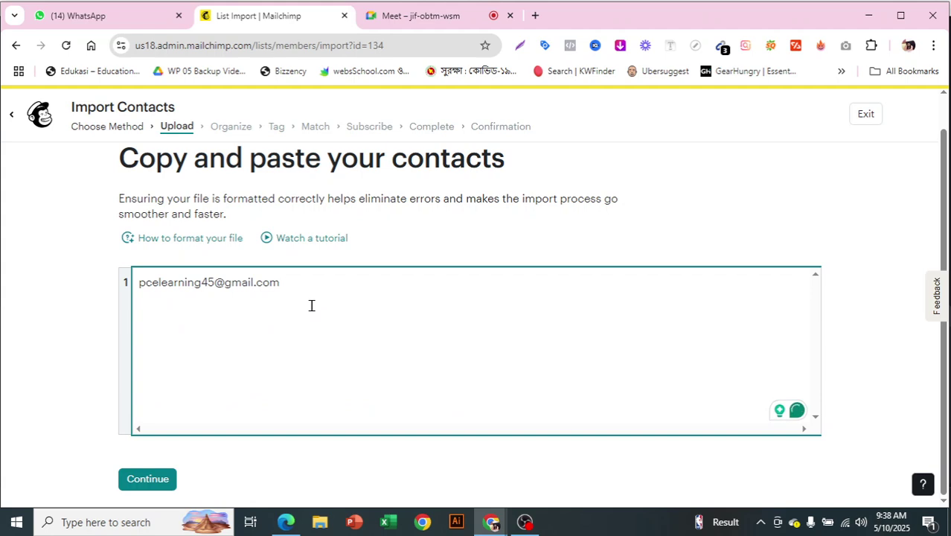
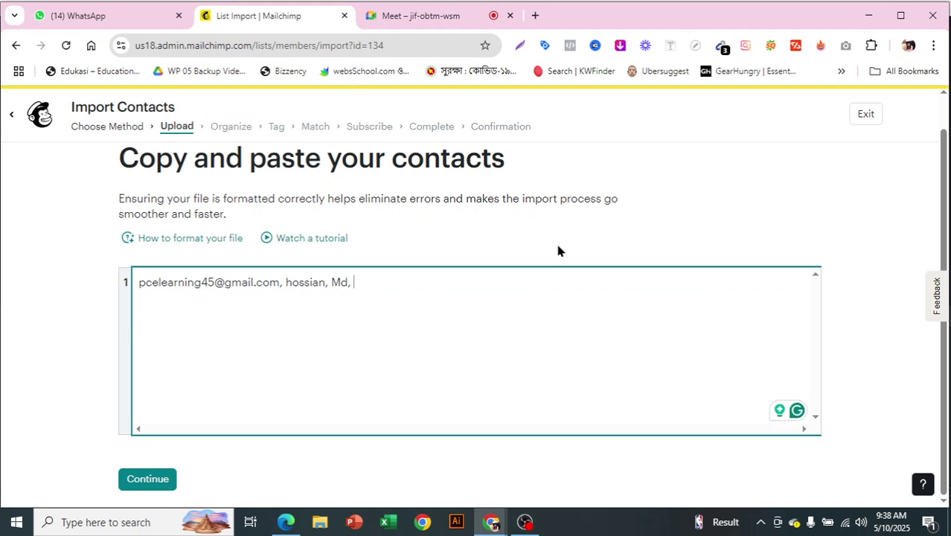
{"action": "type", "text": "Faridpur, "}
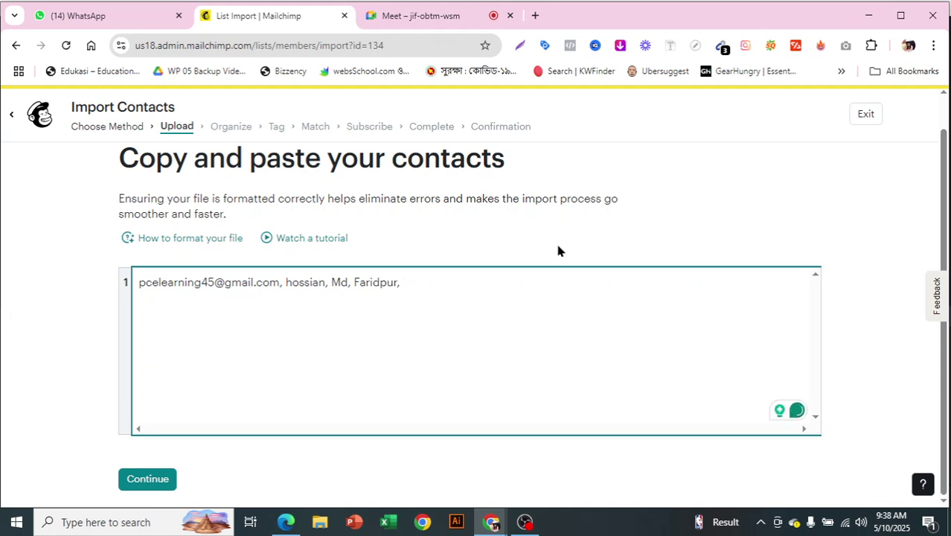
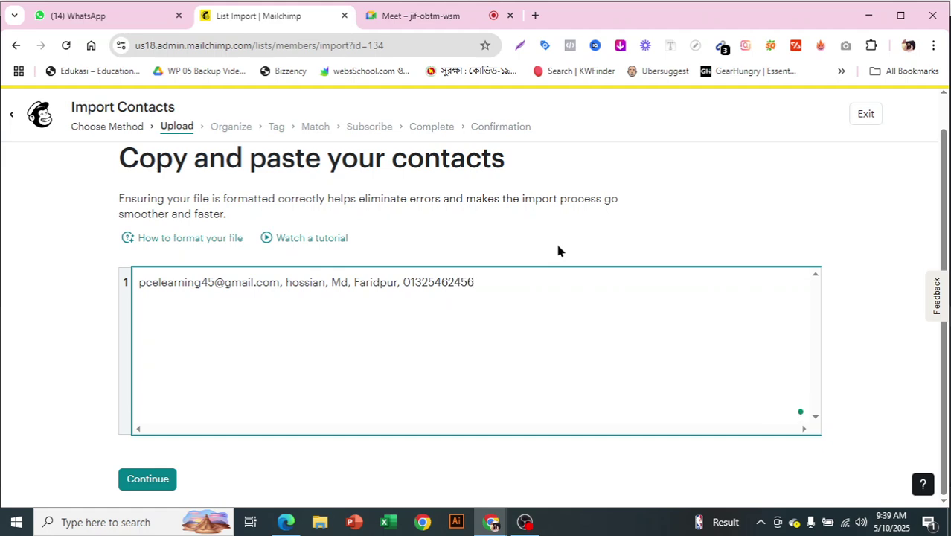
{"action": "type", "text": ", 5/8/1990"}
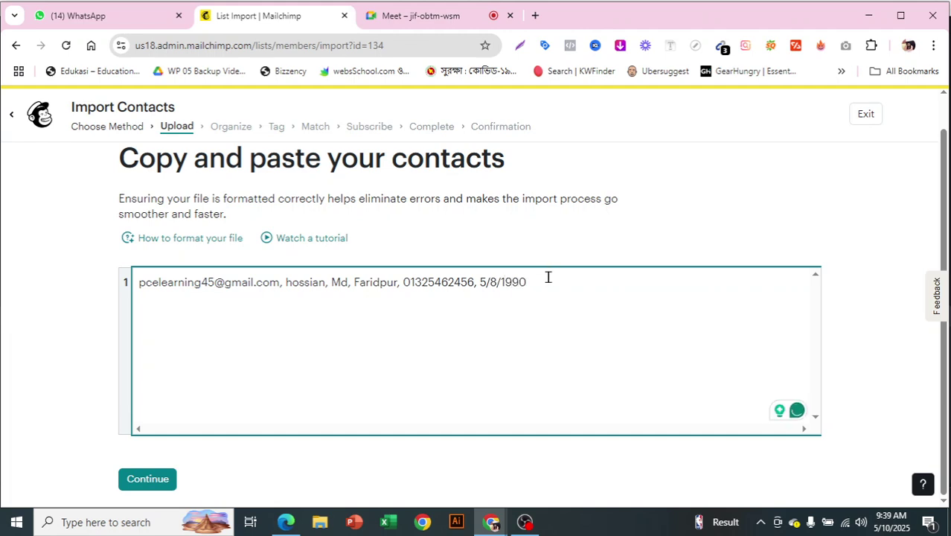
{"action": "key", "text": "Return"}
Copy the second participant's e-mail address from the Meet chat.
{"action": "left_click", "coordinate": [422, 15]}
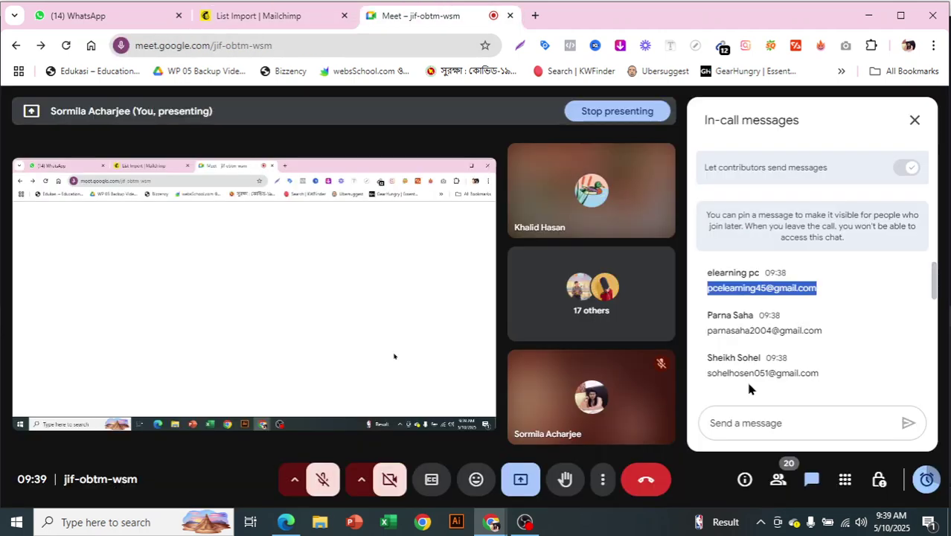
{"action": "left_click_drag", "start_coordinate": [709, 330], "coordinate": [806, 329]}
{"action": "right_click", "coordinate": [807, 330]}
{"action": "left_click", "coordinate": [599, 130]}
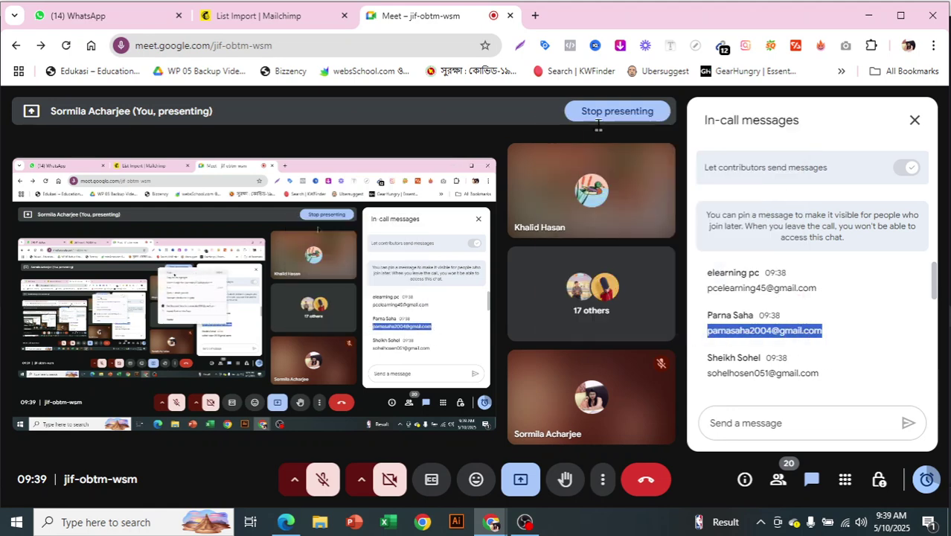
{"action": "left_click", "coordinate": [281, 18]}
Fill line 2 with the second contact's e-mail, name, city, phone and birth date; copy the third e-mail from Meet.
{"action": "key", "text": "ctrl+v"}
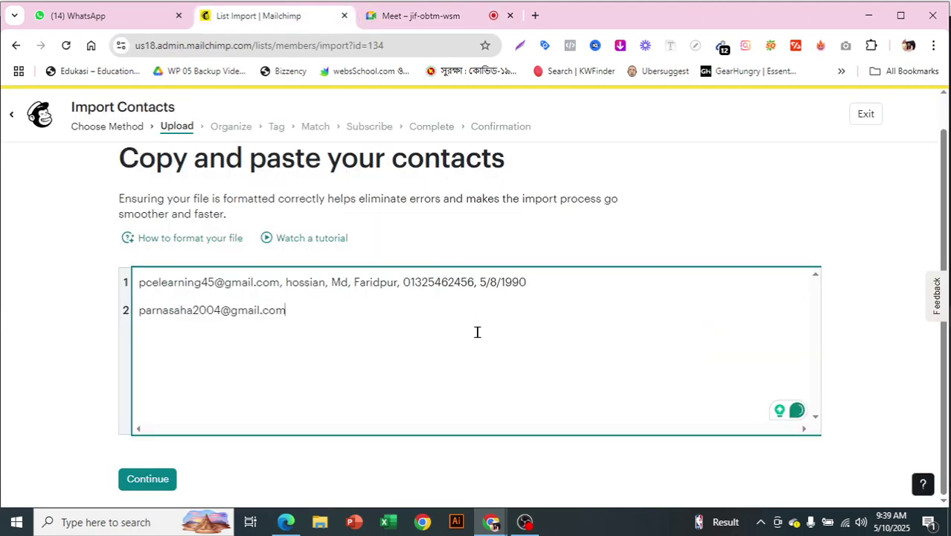
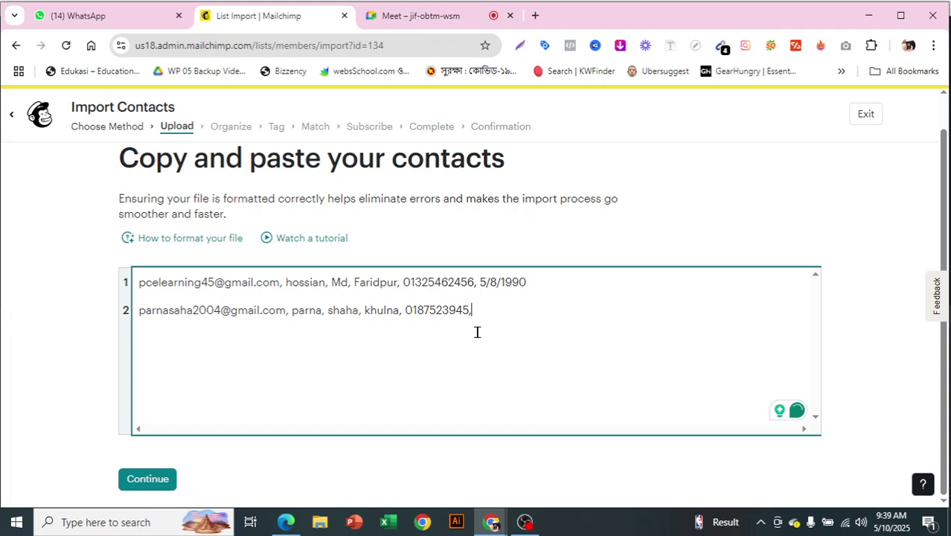
{"action": "type", "text": " 5/8/1999"}
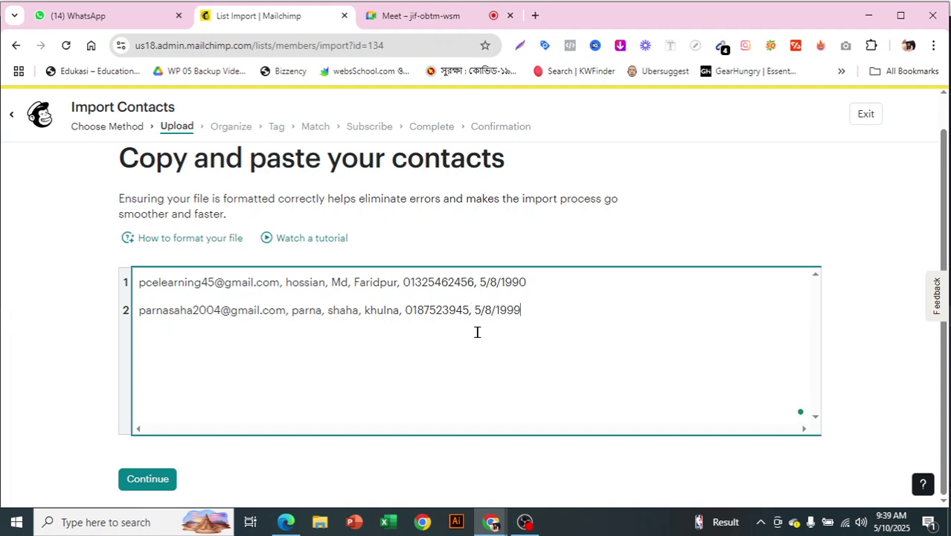
{"action": "left_click", "coordinate": [414, 18]}
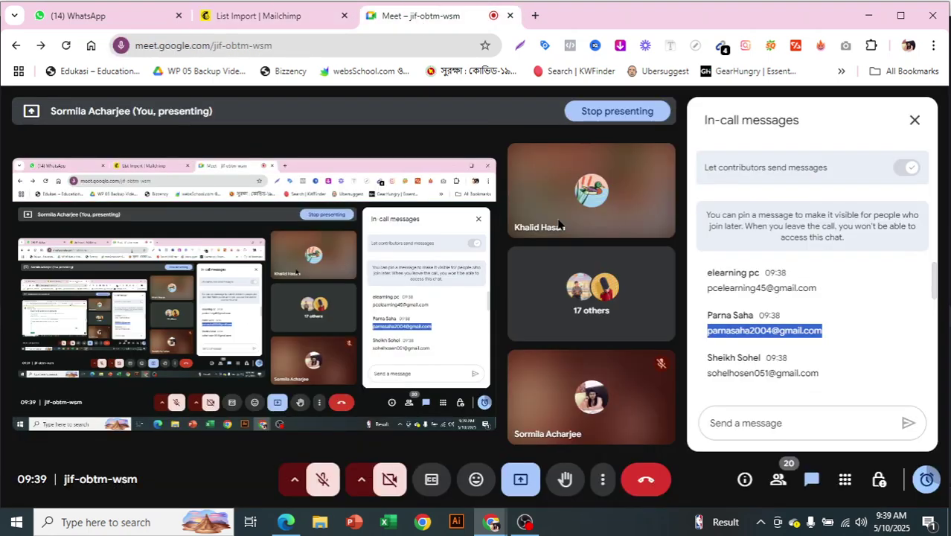
{"action": "left_click_drag", "start_coordinate": [706, 373], "coordinate": [817, 376]}
{"action": "right_click", "coordinate": [817, 376]}
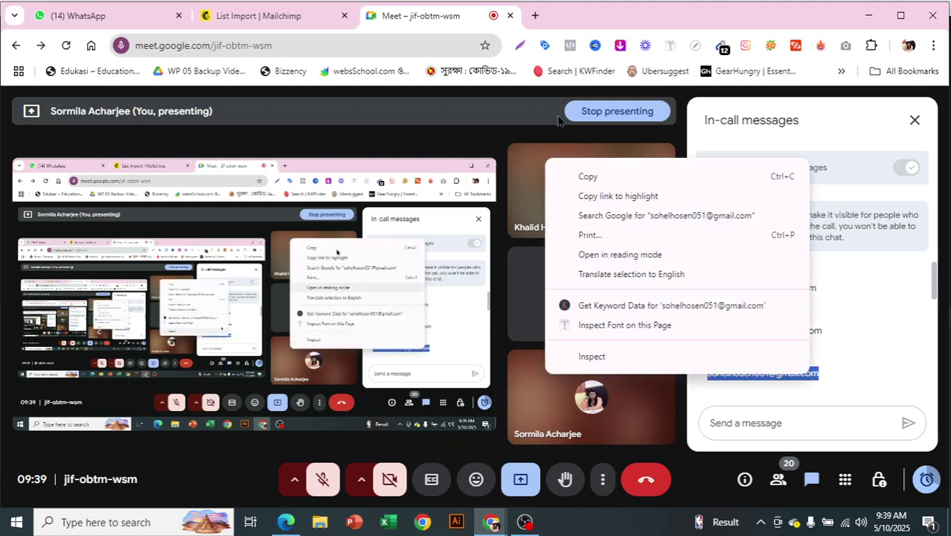
{"action": "left_click", "coordinate": [586, 177]}
{"action": "left_click", "coordinate": [223, 15]}
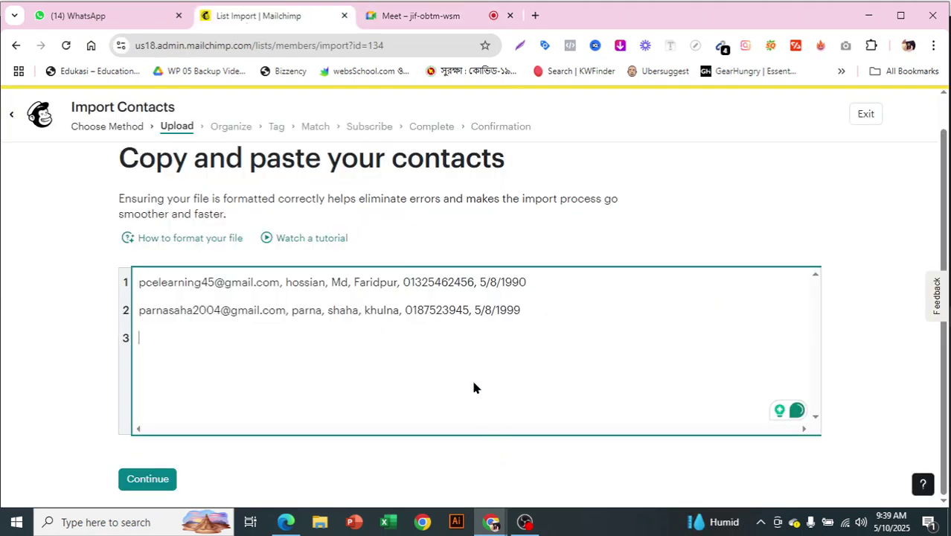
Paste the third contact's e-mail on line 3, followed by their name, city, phone and birth date.
{"action": "key", "text": "ctrl+v"}
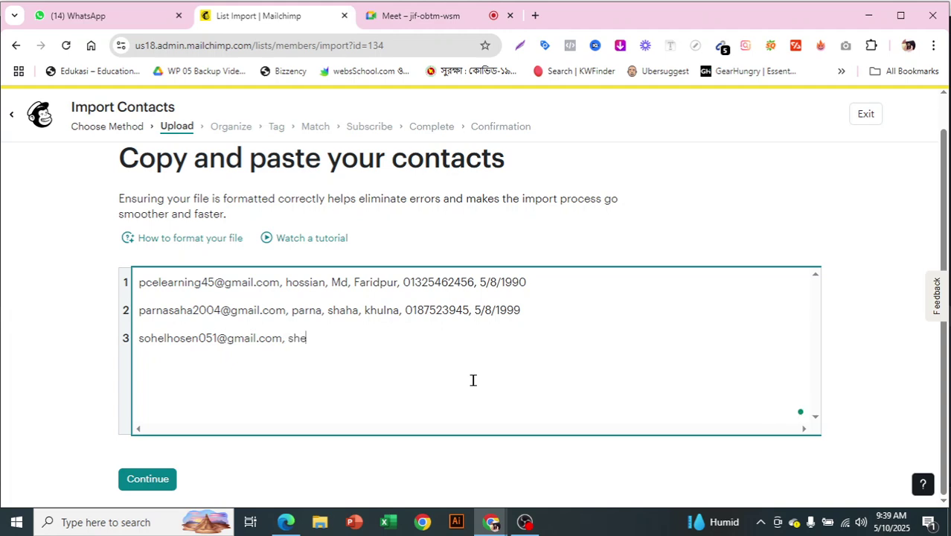
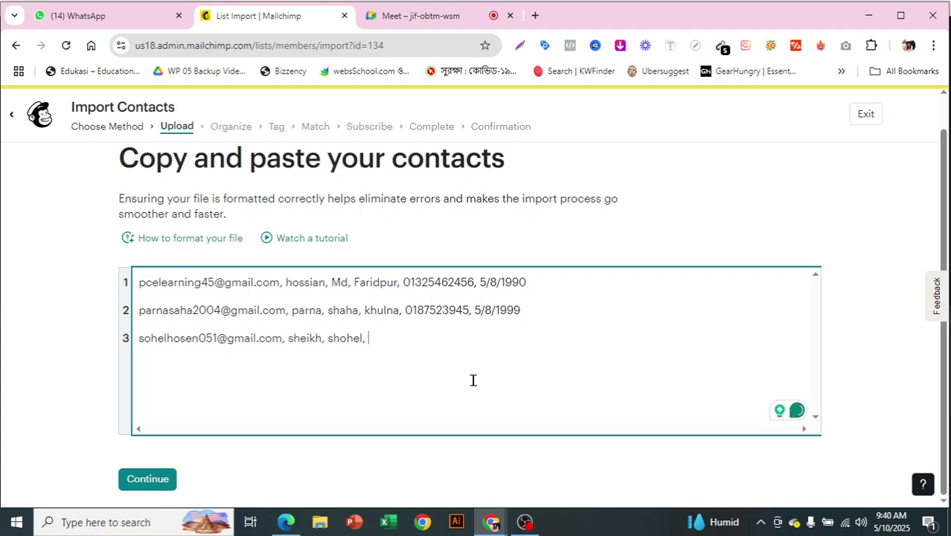
{"action": "type", "text": "dhaka"}
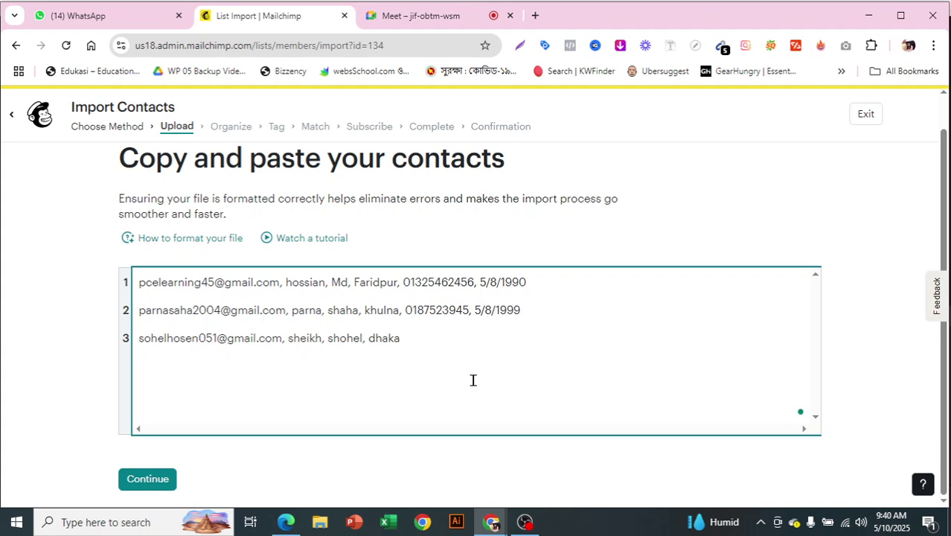
{"action": "type", "text": ", 013579526, 5/"}
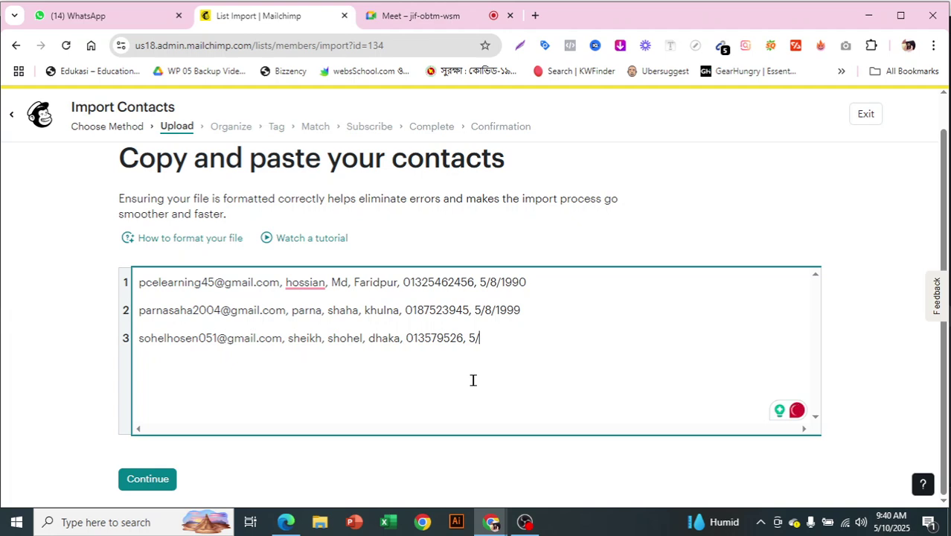
{"action": "type", "text": "8/1980"}
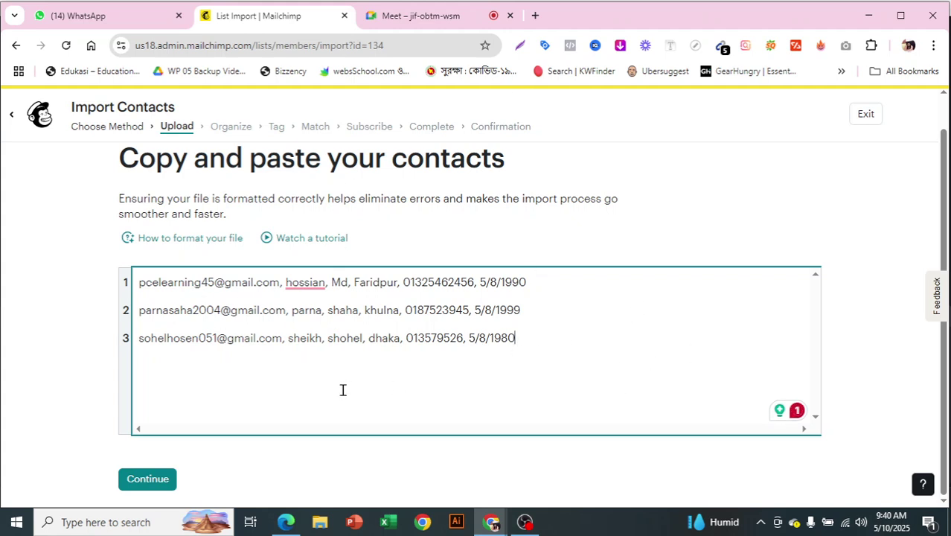
Confirm the pasted contacts and keep sas123 as the current audience.
{"action": "left_click", "coordinate": [137, 480]}
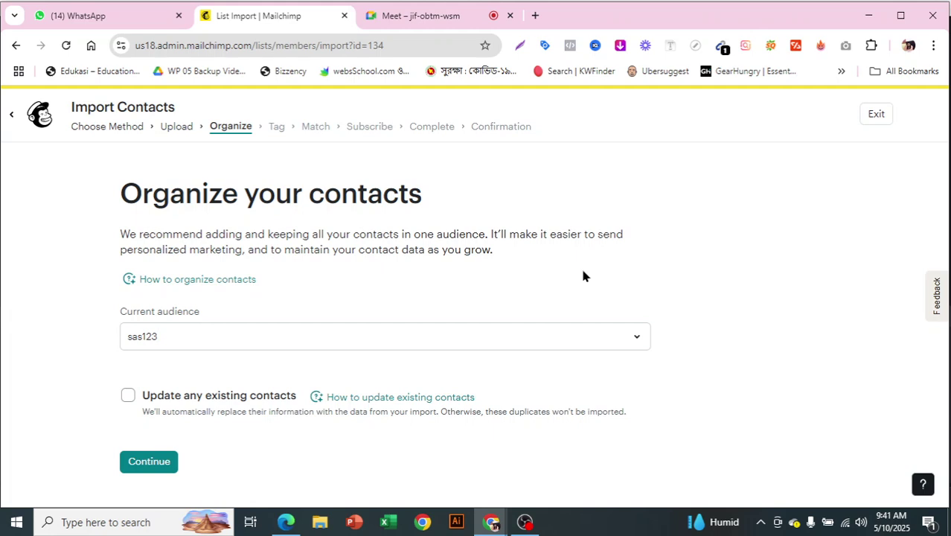
{"action": "left_click", "coordinate": [140, 467]}
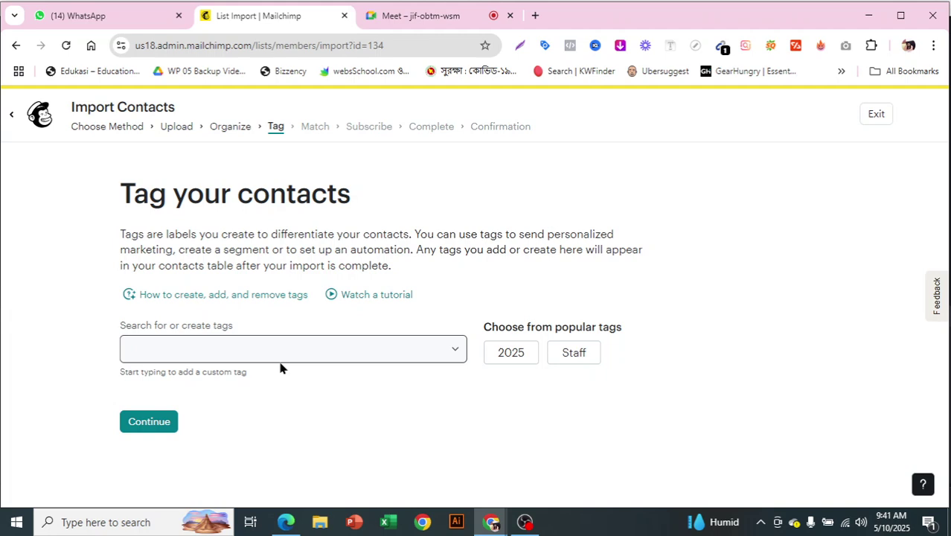
Create the new tag 'lab 2 audience' and apply it to the imported contacts.
{"action": "left_click", "coordinate": [282, 350]}
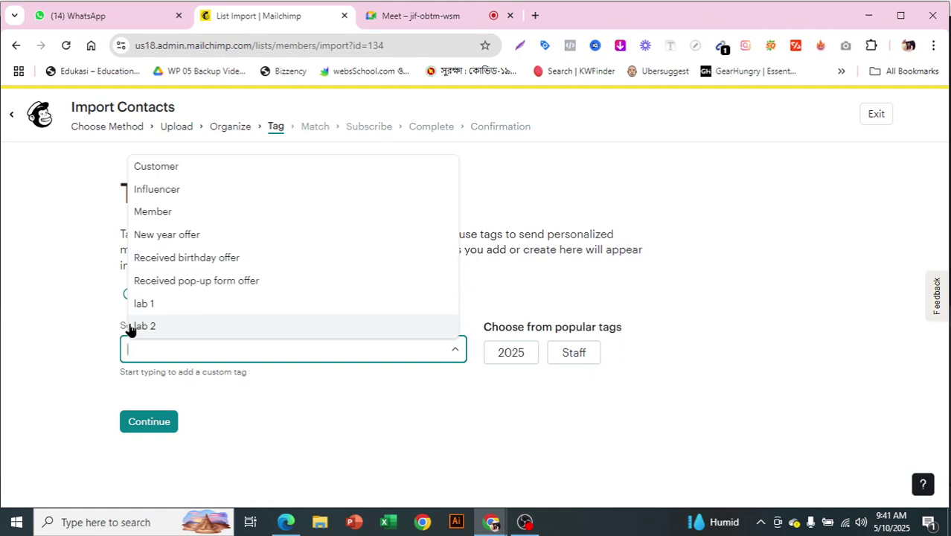
{"action": "left_click", "coordinate": [204, 349]}
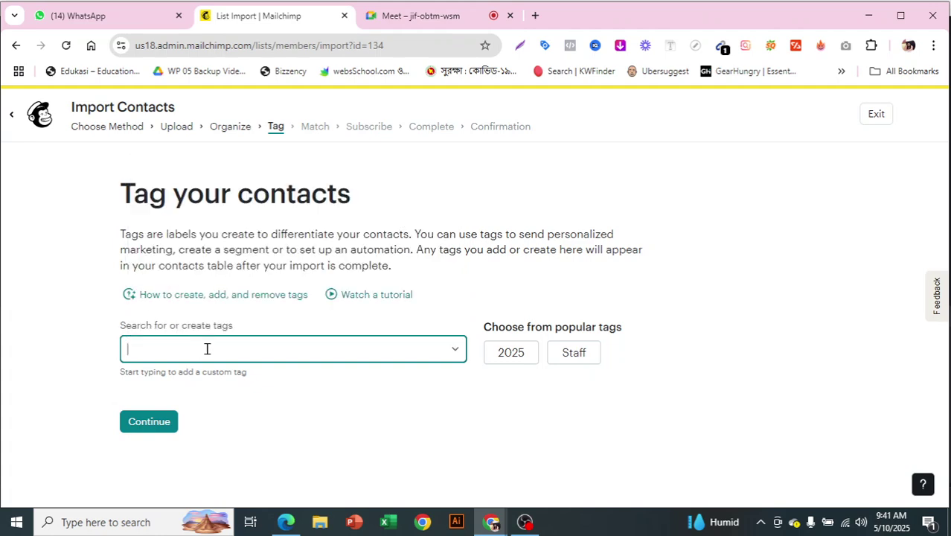
{"action": "left_click", "coordinate": [203, 338]}
{"action": "left_click", "coordinate": [612, 247]}
{"action": "left_click", "coordinate": [239, 343]}
{"action": "type", "text": "Demo"}
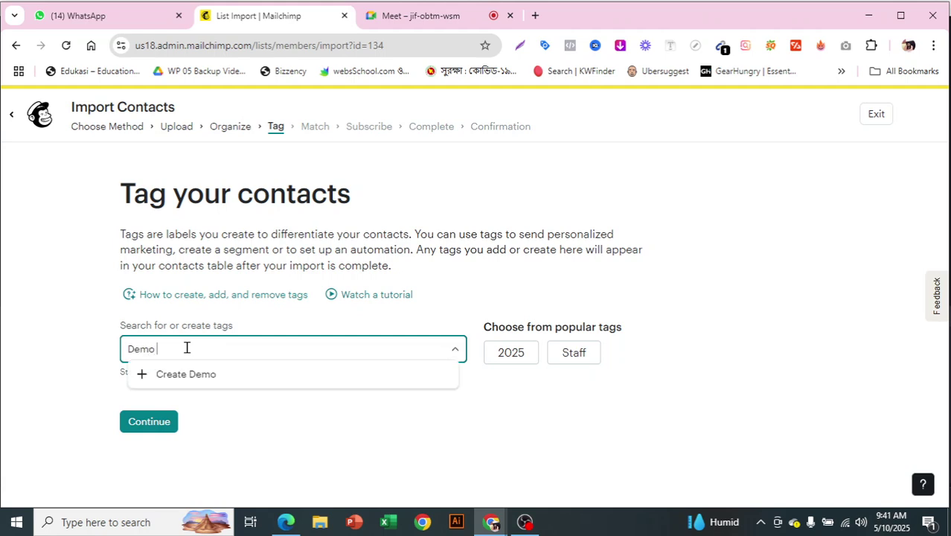
{"action": "key", "text": "BackSpace"}
{"action": "key", "text": "BackSpace"}
{"action": "key", "text": "BackSpace"}
{"action": "key", "text": "BackSpace"}
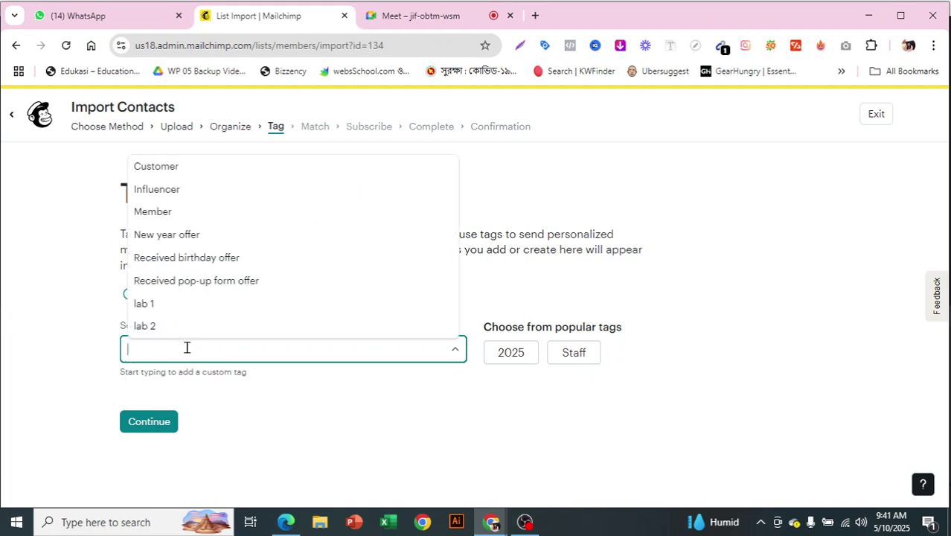
{"action": "type", "text": "lab "}
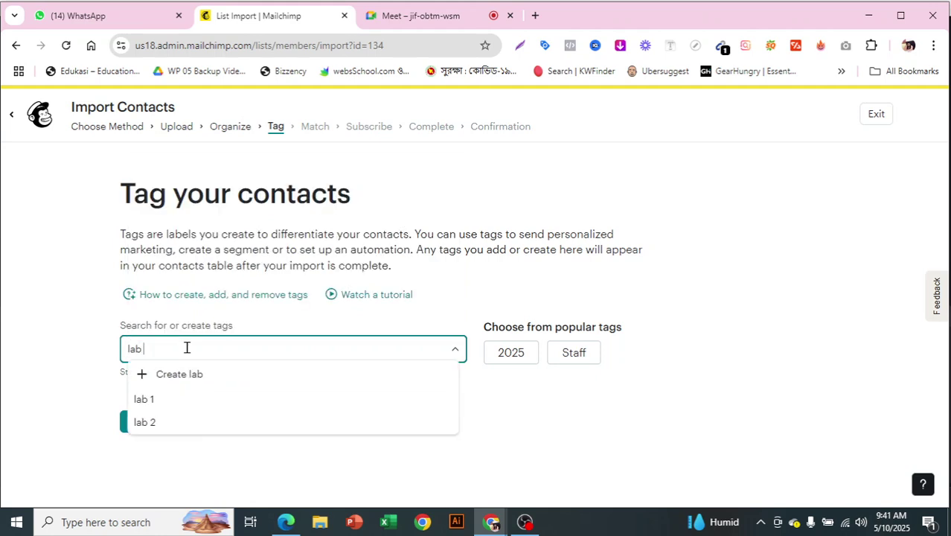
{"action": "type", "text": "2 audience"}
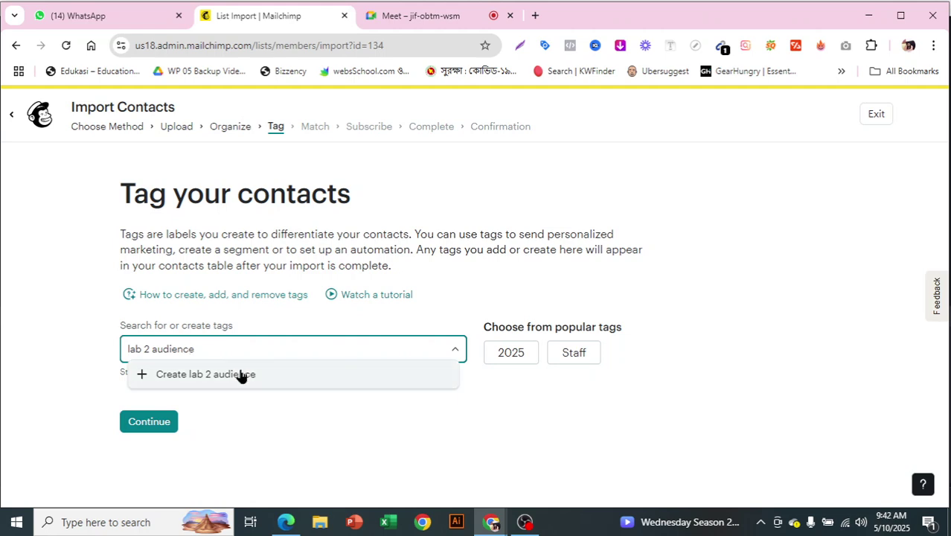
{"action": "key", "text": "Return"}
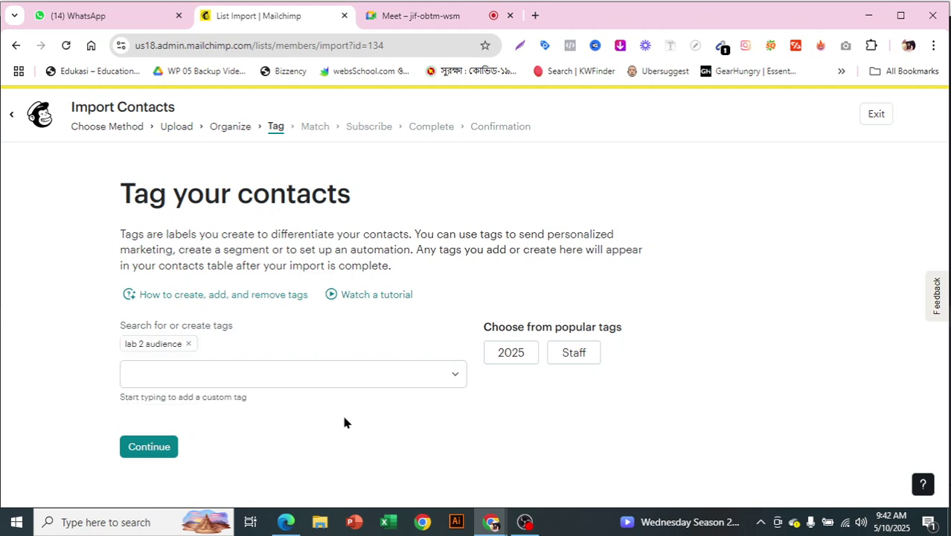
Advance the import to the Match step and look over the column mappings.
{"action": "left_click", "coordinate": [165, 448]}
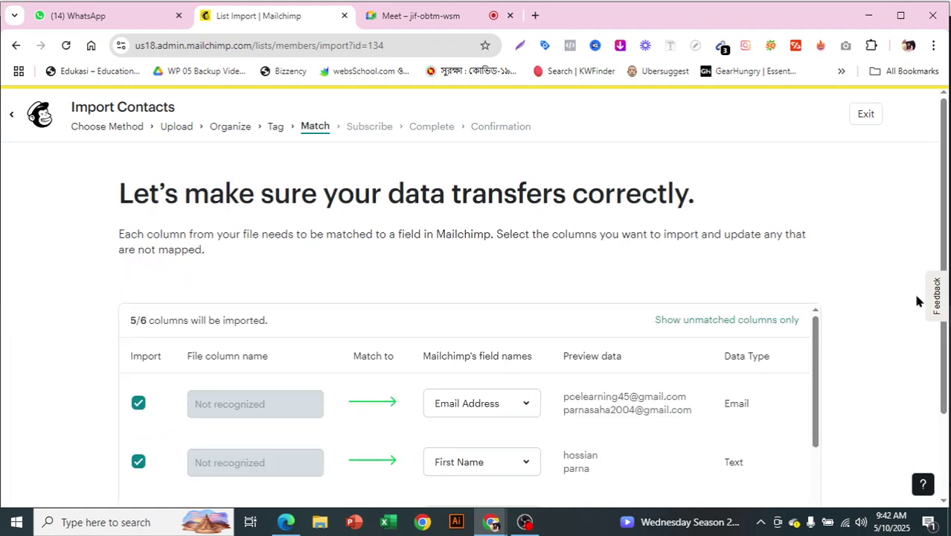
{"action": "scroll", "coordinate": [903, 299], "scroll_direction": "down", "scroll_amount": 3}
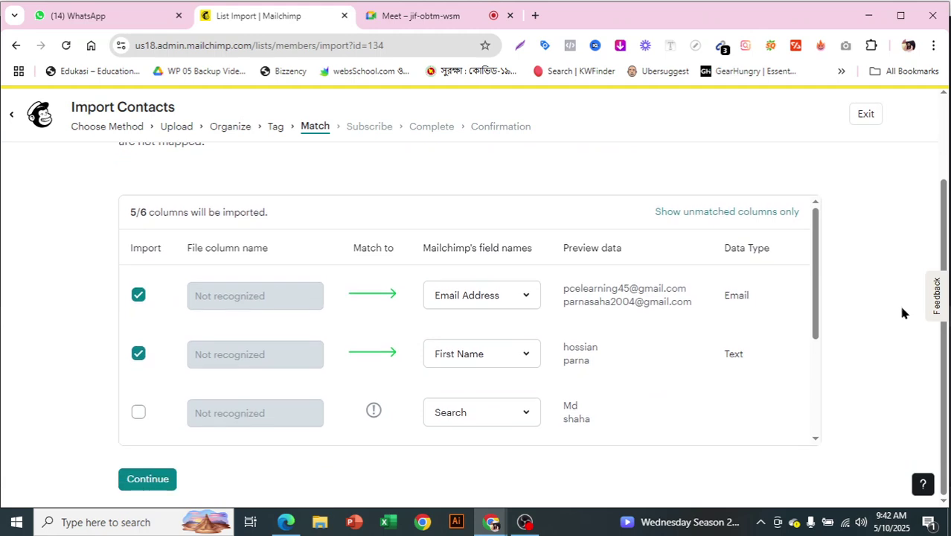
{"action": "scroll", "coordinate": [717, 313], "scroll_direction": "down", "scroll_amount": 3}
{"action": "scroll", "coordinate": [709, 355], "scroll_direction": "up", "scroll_amount": 2}
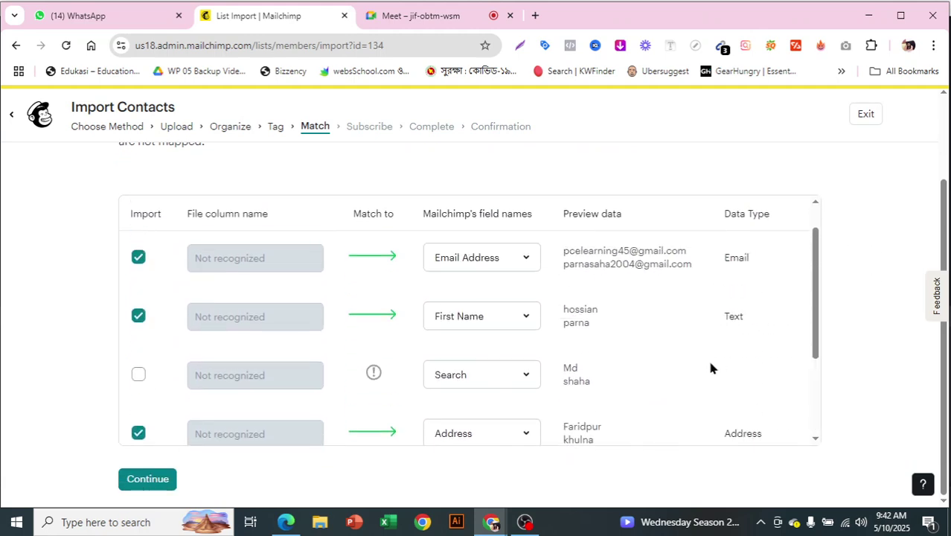
{"action": "scroll", "coordinate": [711, 367], "scroll_direction": "up", "scroll_amount": 3}
{"action": "scroll", "coordinate": [893, 314], "scroll_direction": "down", "scroll_amount": 1}
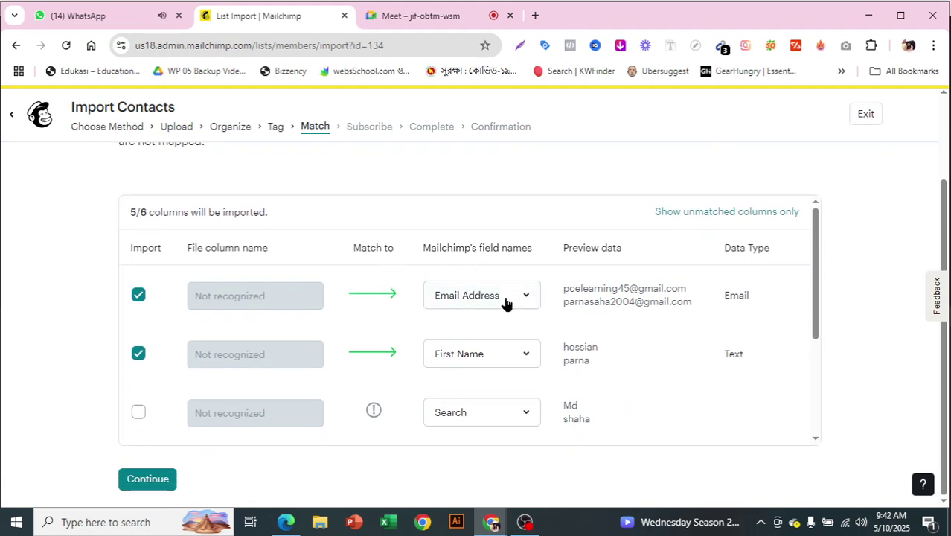
{"action": "scroll", "coordinate": [581, 311], "scroll_direction": "down", "scroll_amount": 1}
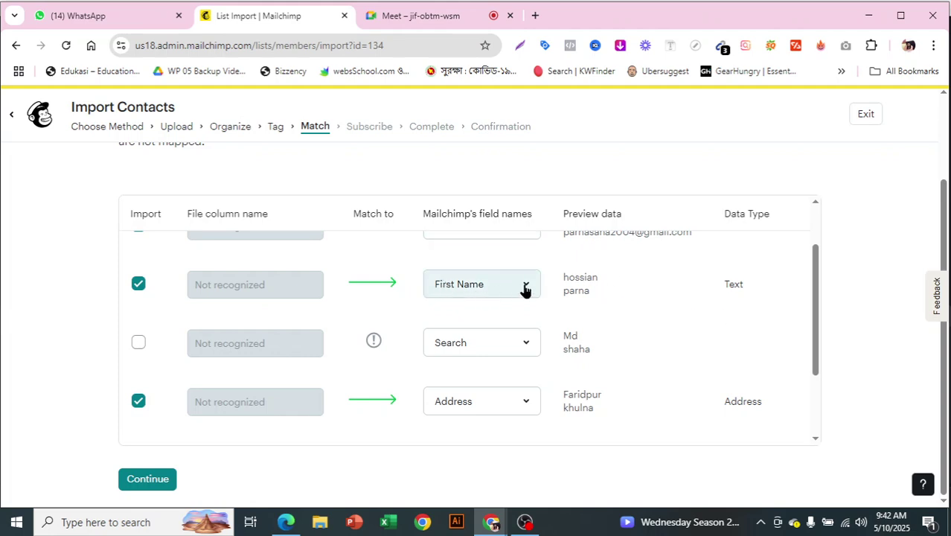
Review the audience field options for the First Name column.
{"action": "left_click_drag", "start_coordinate": [562, 277], "coordinate": [603, 281]}
{"action": "left_click", "coordinate": [863, 308]}
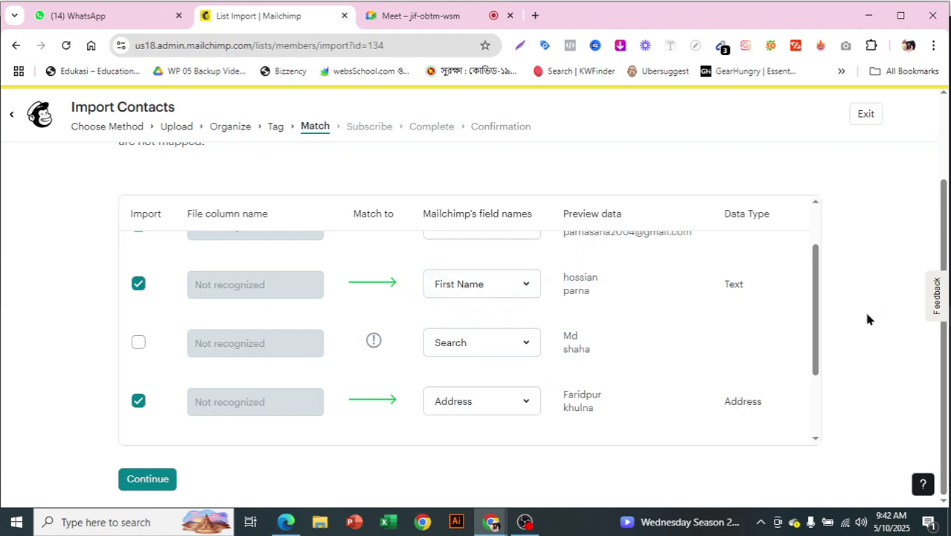
{"action": "left_click", "coordinate": [510, 291]}
{"action": "left_click", "coordinate": [511, 291]}
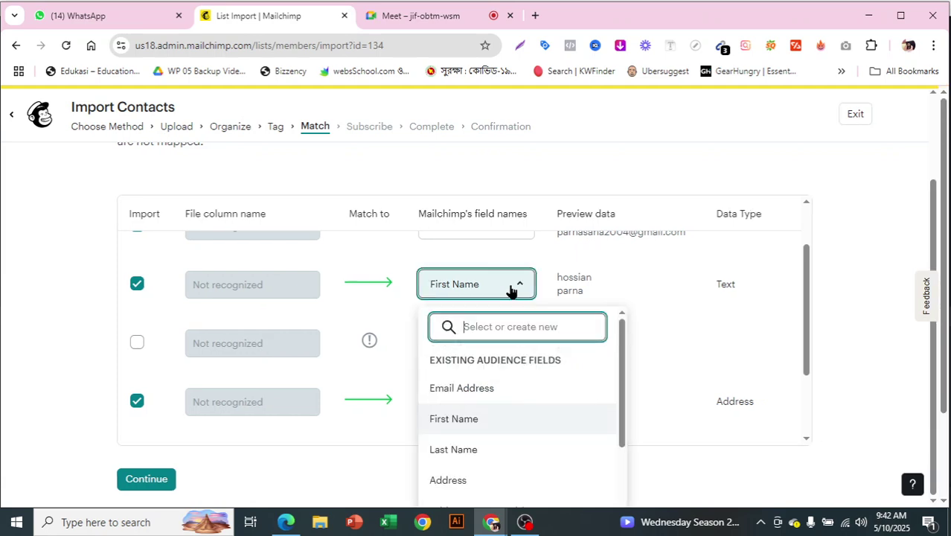
{"action": "scroll", "coordinate": [522, 417], "scroll_direction": "down", "scroll_amount": 1}
{"action": "scroll", "coordinate": [524, 420], "scroll_direction": "down", "scroll_amount": 5}
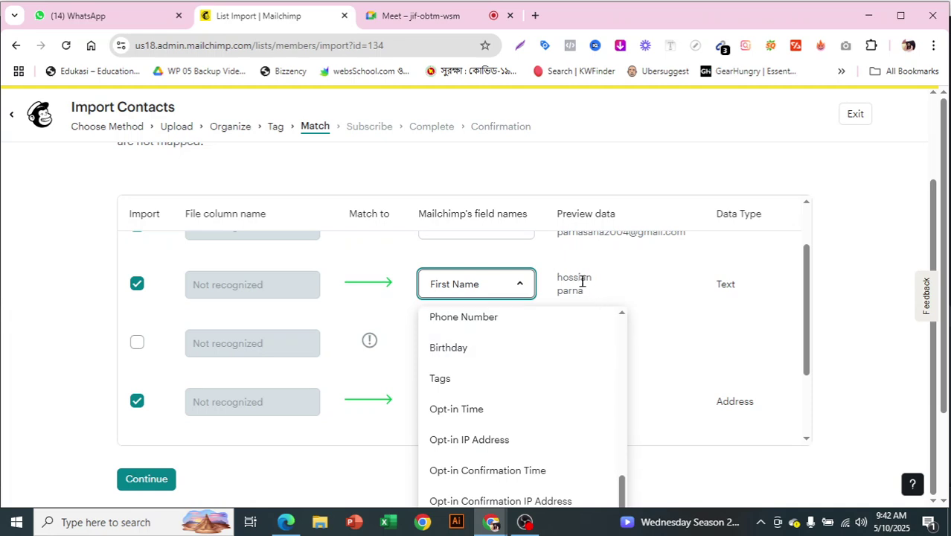
{"action": "scroll", "coordinate": [552, 415], "scroll_direction": "down", "scroll_amount": 1}
{"action": "scroll", "coordinate": [551, 406], "scroll_direction": "down", "scroll_amount": 1}
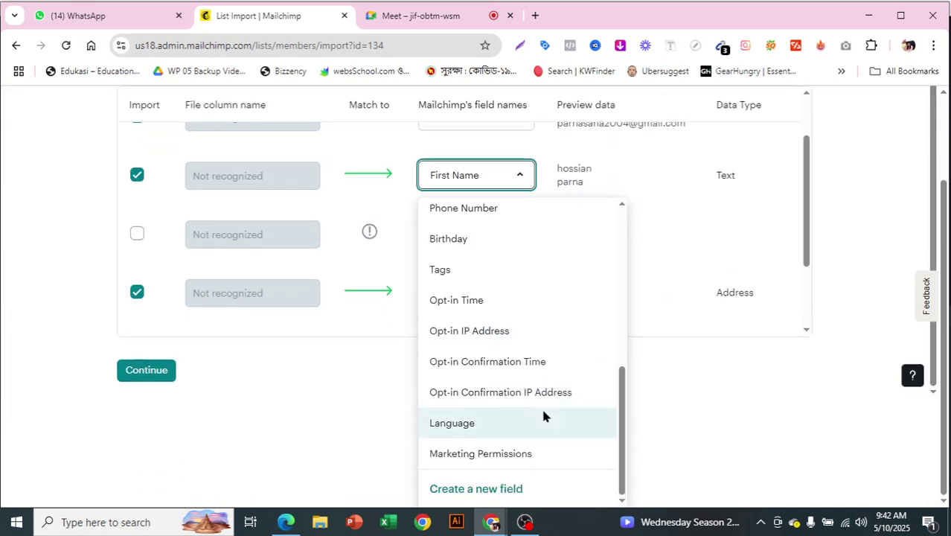
{"action": "scroll", "coordinate": [520, 378], "scroll_direction": "up", "scroll_amount": 3}
{"action": "scroll", "coordinate": [604, 320], "scroll_direction": "up", "scroll_amount": 3}
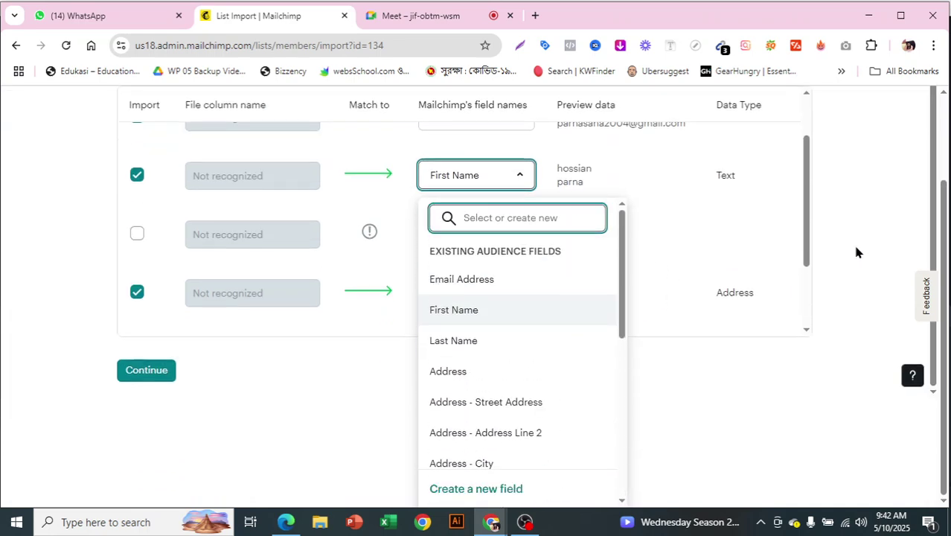
{"action": "scroll", "coordinate": [744, 253], "scroll_direction": "up", "scroll_amount": 2}
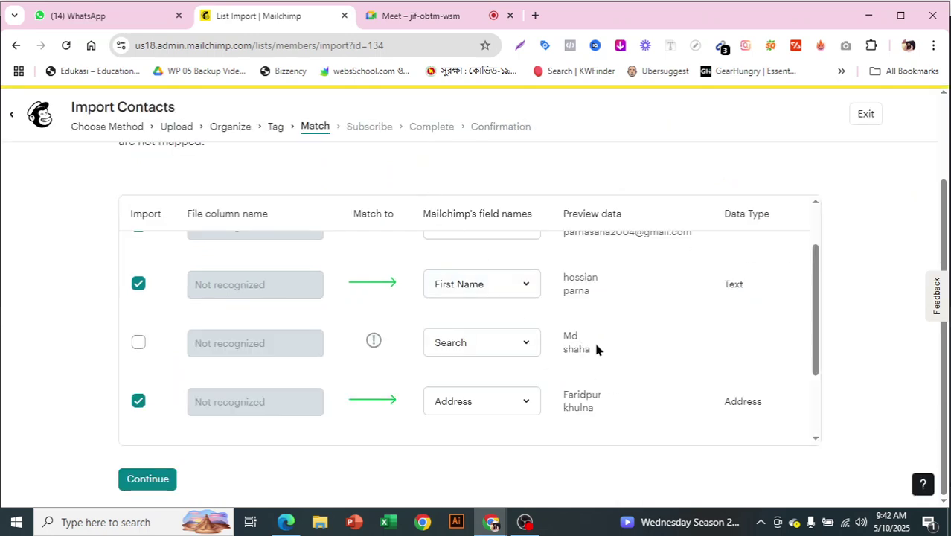
Map the unmatched column to the Last Name audience field.
{"action": "left_click", "coordinate": [504, 349]}
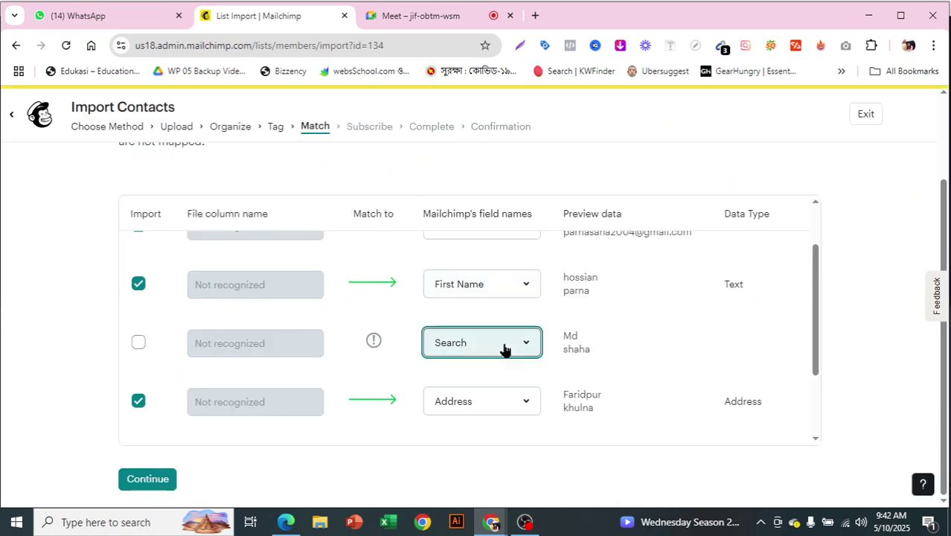
{"action": "left_click", "coordinate": [504, 348]}
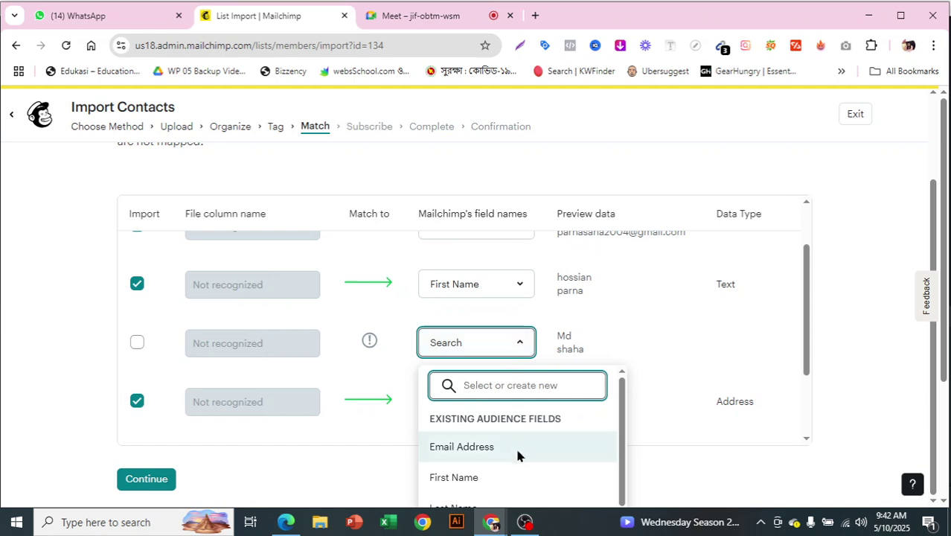
{"action": "scroll", "coordinate": [510, 449], "scroll_direction": "down", "scroll_amount": 1}
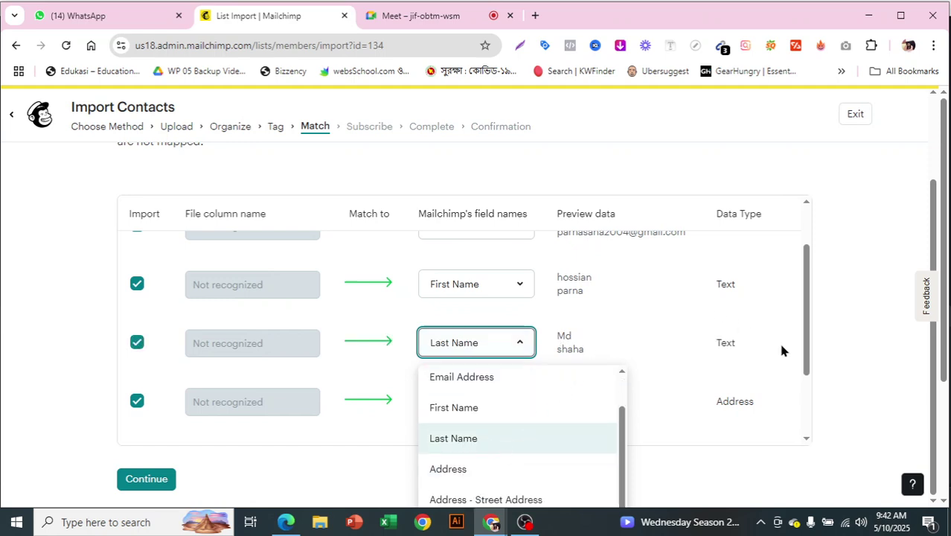
{"action": "scroll", "coordinate": [621, 323], "scroll_direction": "down", "scroll_amount": 1}
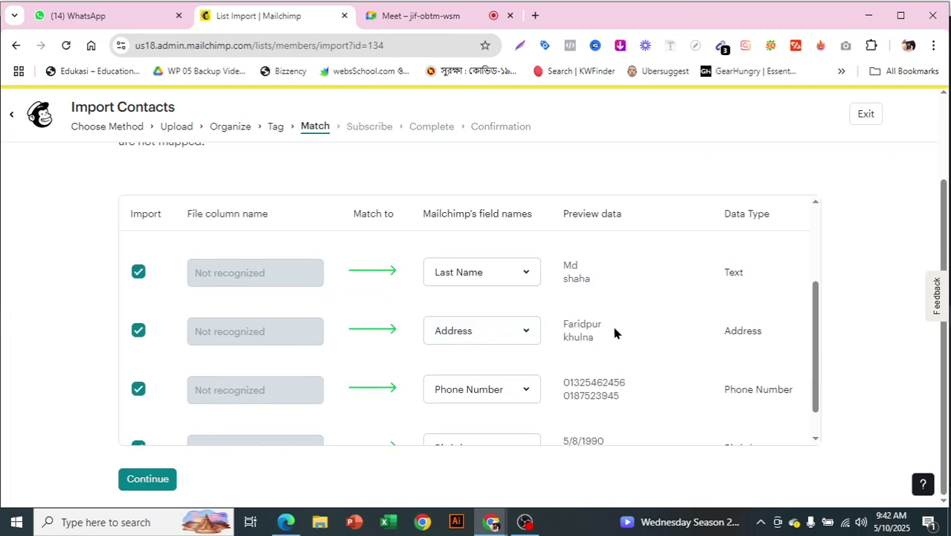
{"action": "scroll", "coordinate": [612, 327], "scroll_direction": "down", "scroll_amount": 1}
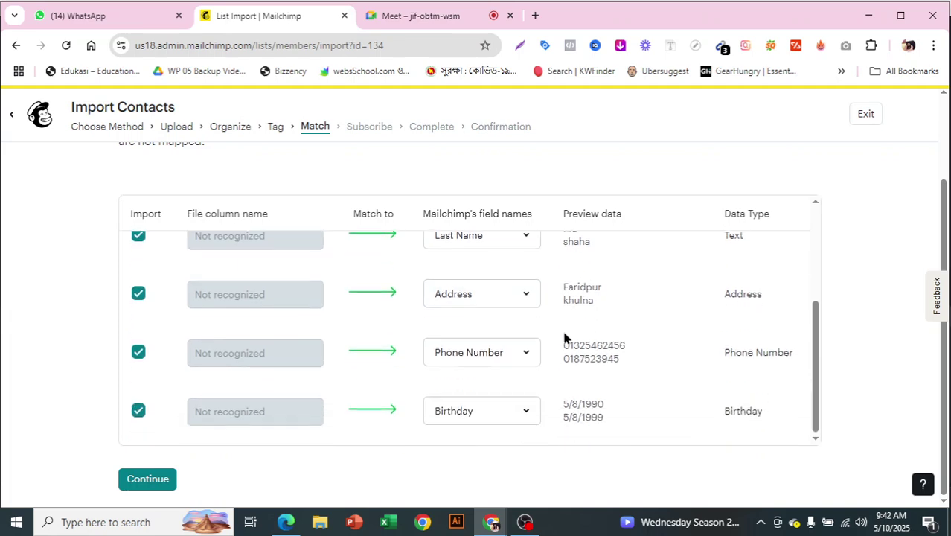
Check the audience field options for the Birthday column.
{"action": "left_click", "coordinate": [505, 421]}
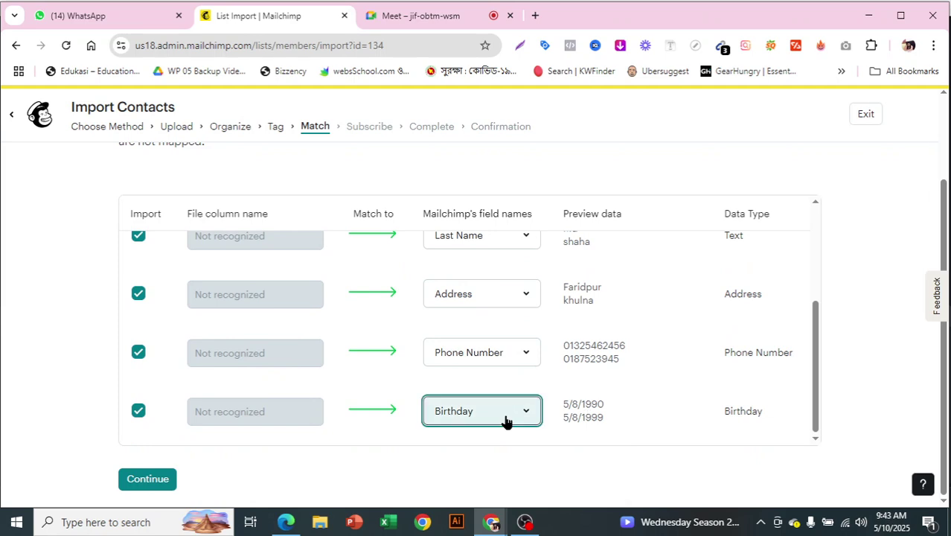
{"action": "left_click", "coordinate": [505, 421]}
{"action": "scroll", "coordinate": [649, 346], "scroll_direction": "down", "scroll_amount": 2}
{"action": "scroll", "coordinate": [609, 386], "scroll_direction": "down", "scroll_amount": 1}
{"action": "scroll", "coordinate": [713, 348], "scroll_direction": "down", "scroll_amount": 1}
{"action": "scroll", "coordinate": [523, 328], "scroll_direction": "down", "scroll_amount": 1}
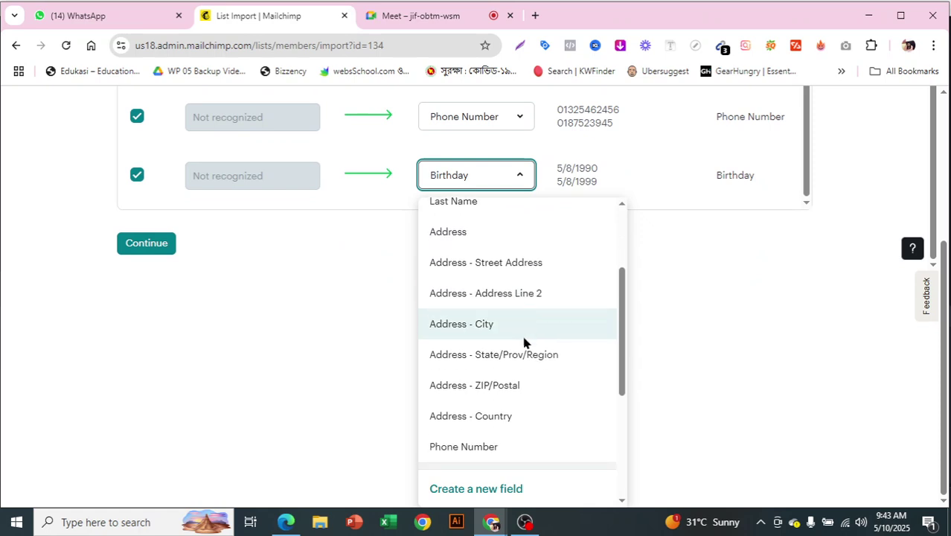
{"action": "scroll", "coordinate": [523, 364], "scroll_direction": "down", "scroll_amount": 1}
{"action": "scroll", "coordinate": [557, 349], "scroll_direction": "down", "scroll_amount": 2}
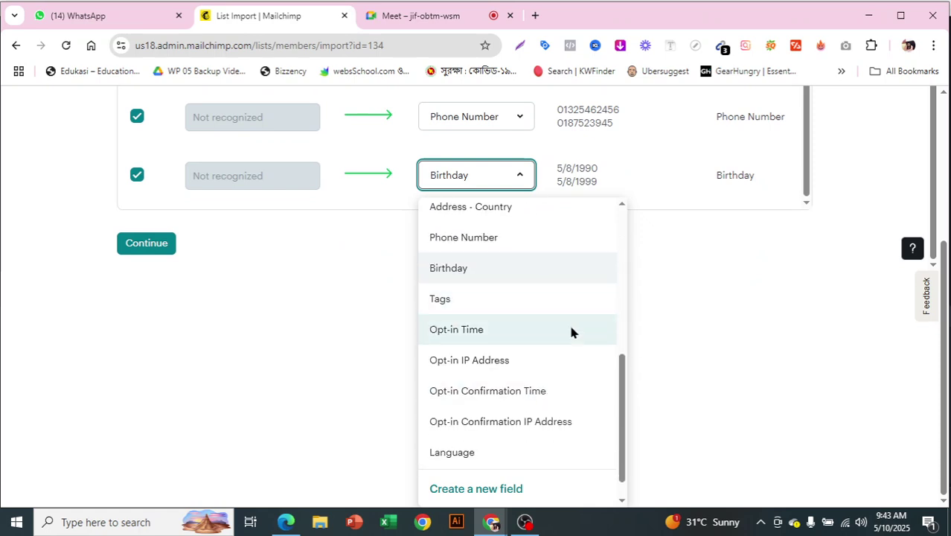
{"action": "scroll", "coordinate": [570, 326], "scroll_direction": "down", "scroll_amount": 1}
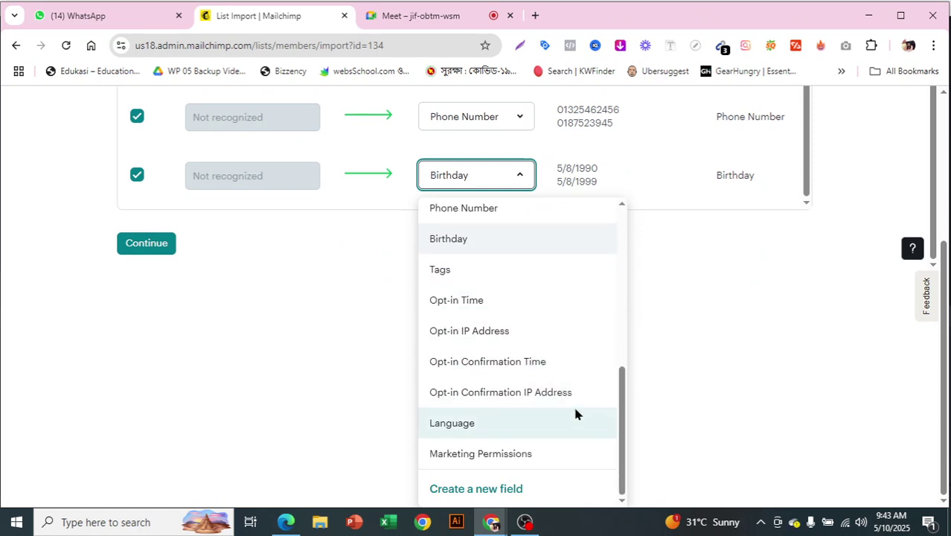
{"action": "scroll", "coordinate": [733, 425], "scroll_direction": "up", "scroll_amount": 1}
{"action": "scroll", "coordinate": [733, 426], "scroll_direction": "up", "scroll_amount": 1}
{"action": "scroll", "coordinate": [677, 283], "scroll_direction": "up", "scroll_amount": 5}
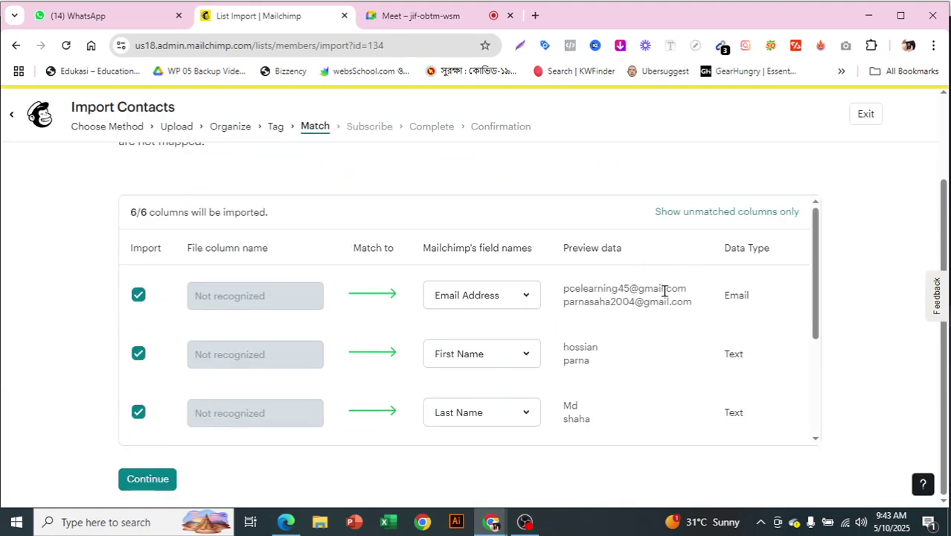
{"action": "scroll", "coordinate": [880, 301], "scroll_direction": "down", "scroll_amount": 1}
Verify the preview email addresses and advance to the Subscribe step.
{"action": "left_click_drag", "start_coordinate": [569, 288], "coordinate": [679, 302]}
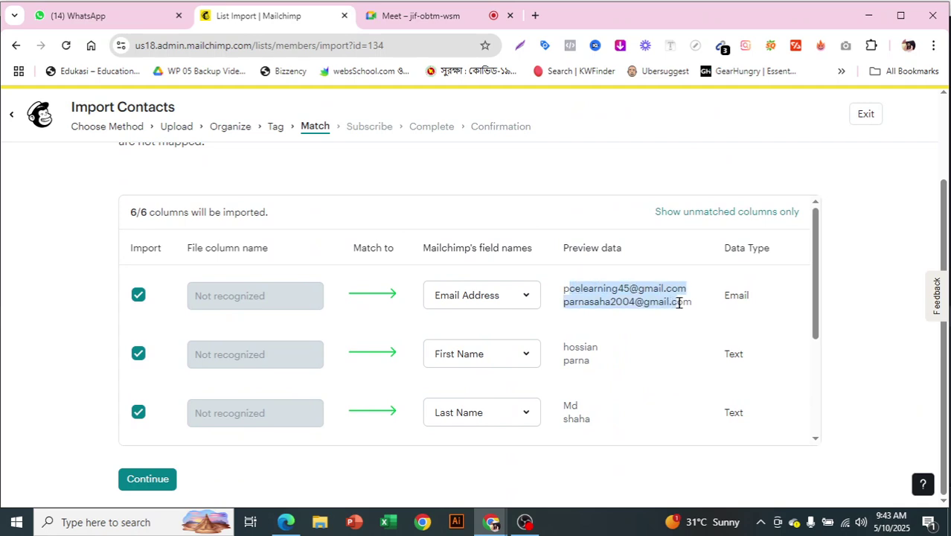
{"action": "left_click", "coordinate": [607, 281]}
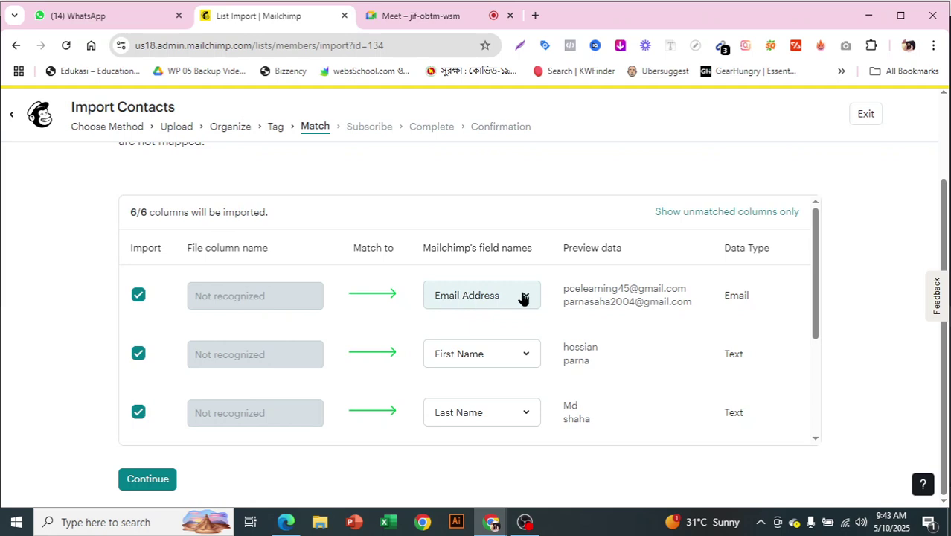
{"action": "scroll", "coordinate": [733, 375], "scroll_direction": "down", "scroll_amount": 5}
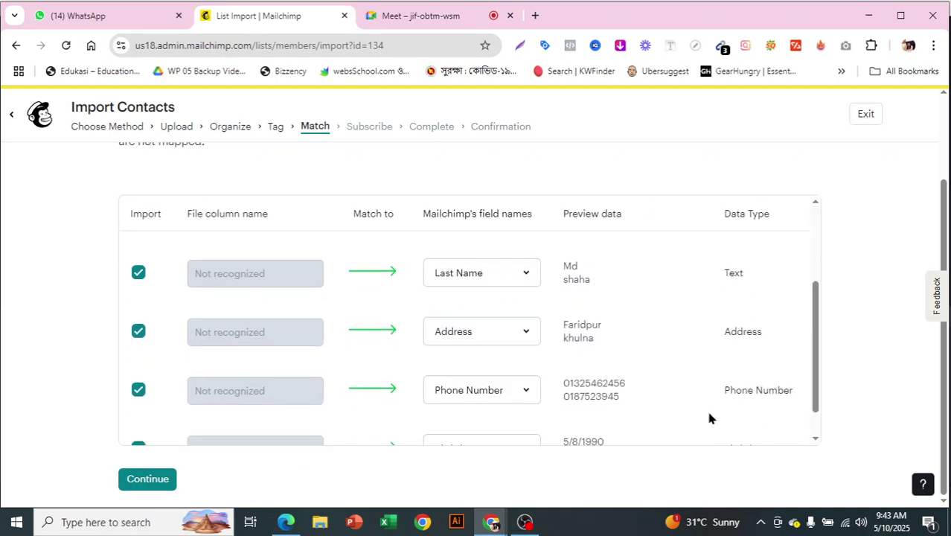
{"action": "left_click", "coordinate": [149, 479]}
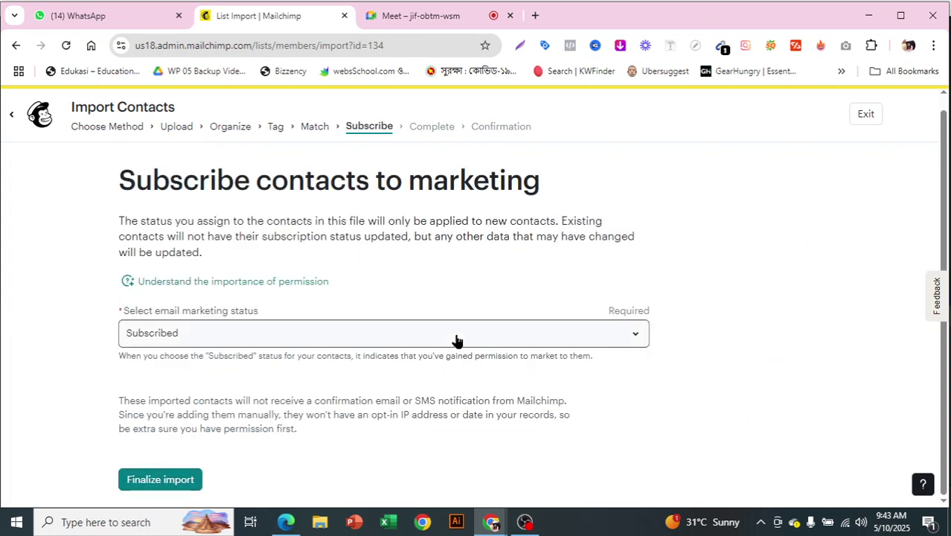
Keep the email marketing status as Subscribed and advance to the Complete review.
{"action": "left_click", "coordinate": [457, 340]}
{"action": "left_click", "coordinate": [457, 340]}
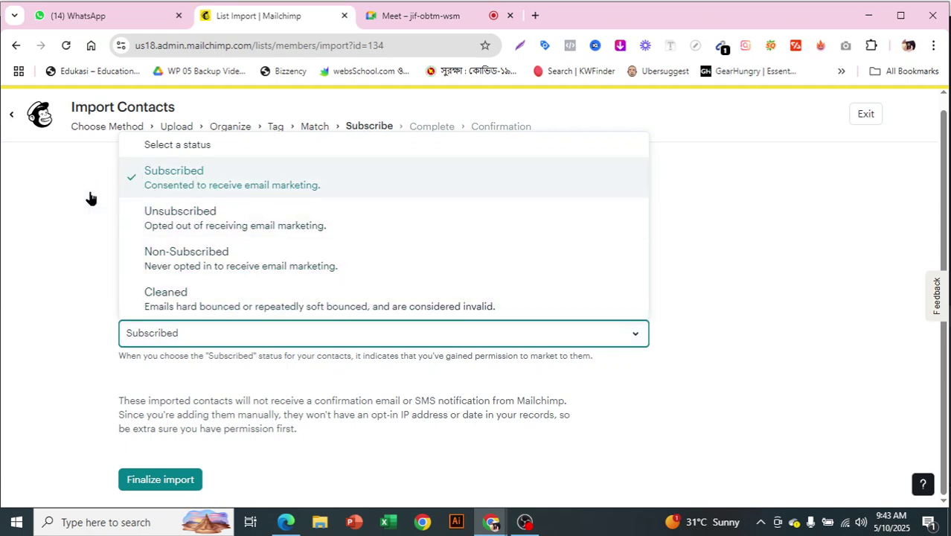
{"action": "left_click", "coordinate": [725, 376]}
{"action": "left_click", "coordinate": [141, 484]}
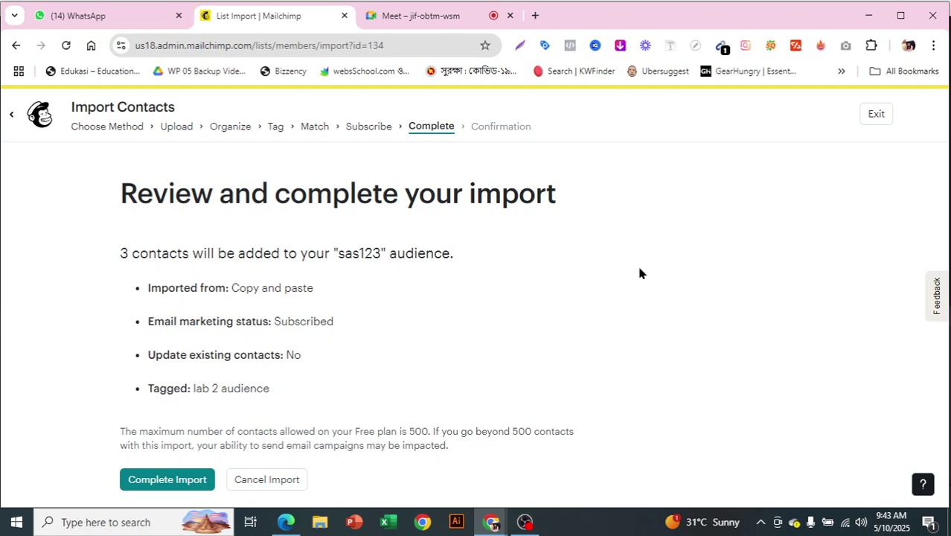
Complete the import of the 3 contacts into sas123 and view the confirmation.
{"action": "left_click", "coordinate": [142, 485]}
{"action": "left_click", "coordinate": [183, 482]}
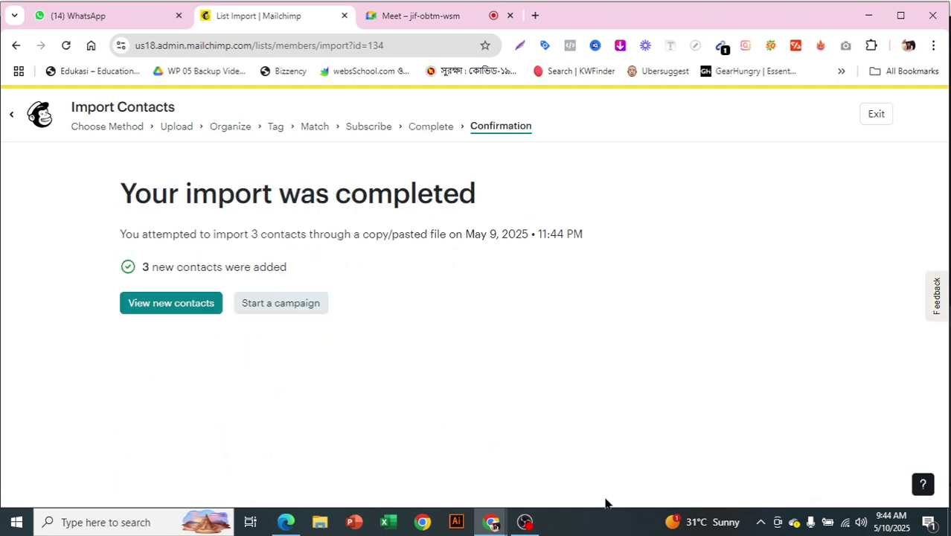
{"action": "left_click_drag", "start_coordinate": [133, 197], "coordinate": [476, 212]}
{"action": "left_click", "coordinate": [438, 242]}
Start a new email campaign addressed to the 3 new sas123 contacts.
{"action": "left_click", "coordinate": [302, 314]}
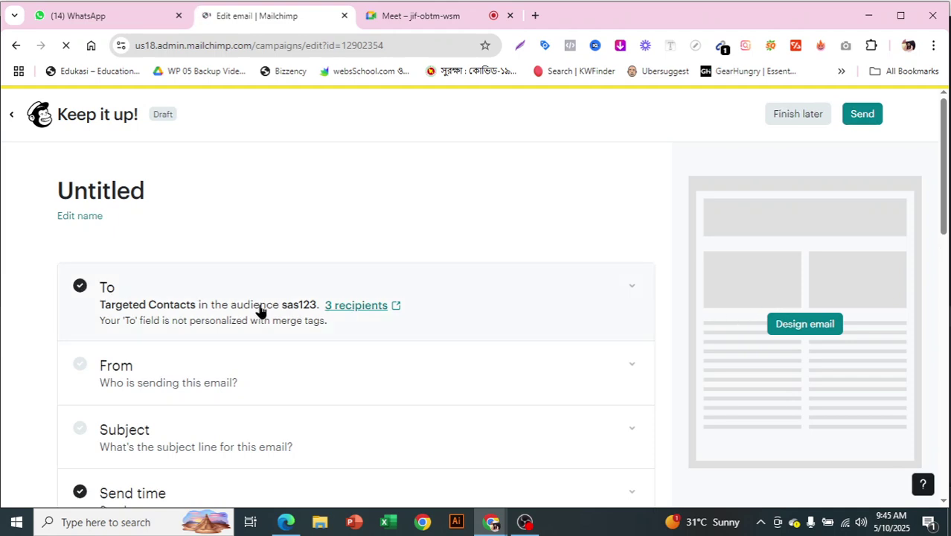
{"action": "scroll", "coordinate": [662, 272], "scroll_direction": "down", "scroll_amount": 2}
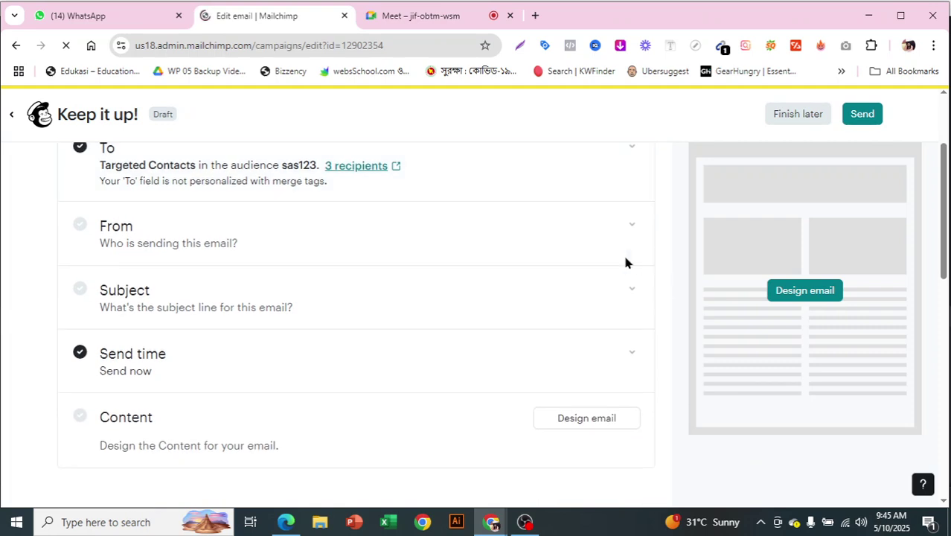
{"action": "scroll", "coordinate": [218, 195], "scroll_direction": "up", "scroll_amount": 1}
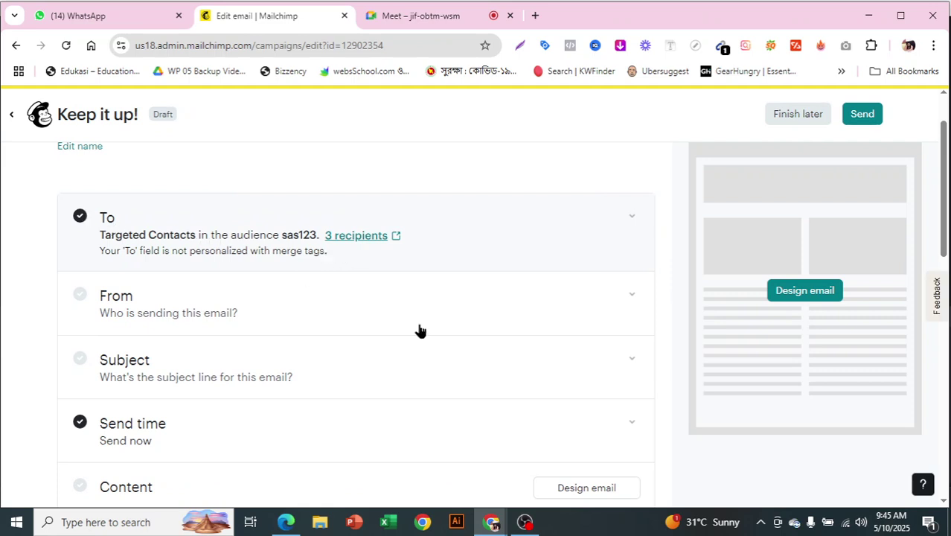
{"action": "scroll", "coordinate": [638, 349], "scroll_direction": "down", "scroll_amount": 1}
{"action": "scroll", "coordinate": [638, 349], "scroll_direction": "down", "scroll_amount": 2}
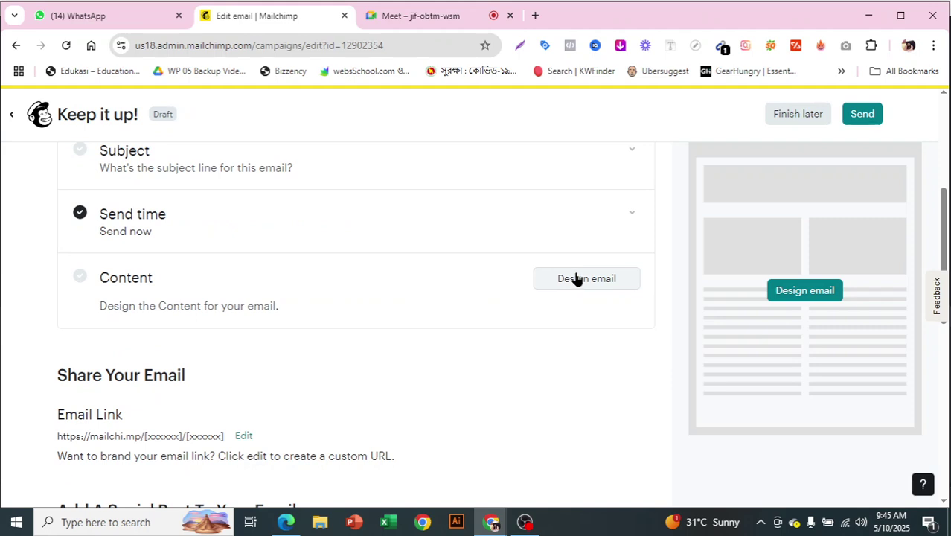
{"action": "scroll", "coordinate": [560, 399], "scroll_direction": "up", "scroll_amount": 3}
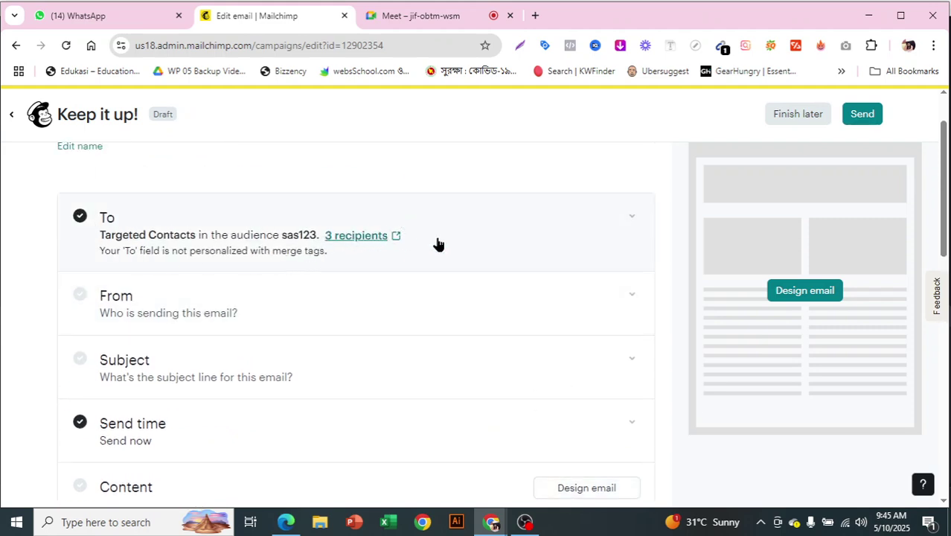
{"action": "scroll", "coordinate": [437, 243], "scroll_direction": "down", "scroll_amount": 1}
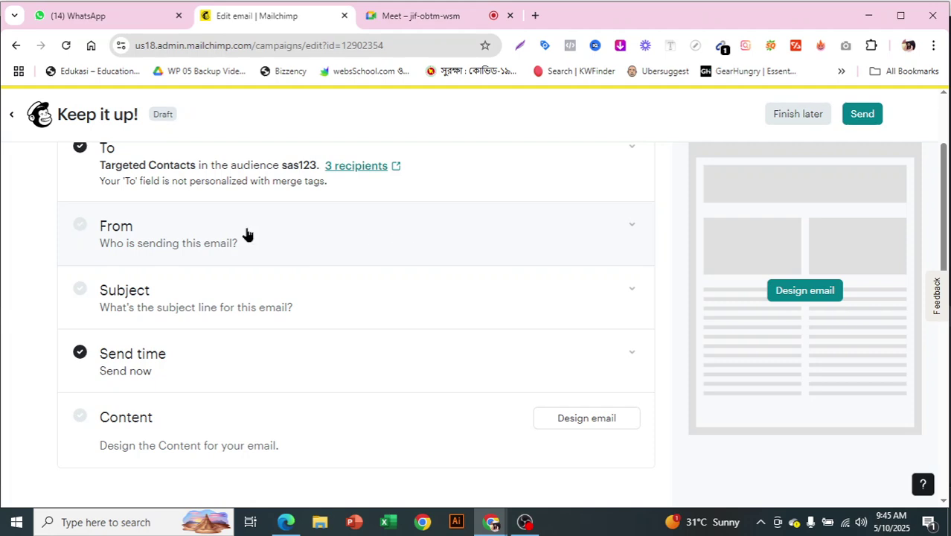
Expand the From and Subject settings, then start a new browser tab.
{"action": "left_click", "coordinate": [632, 237]}
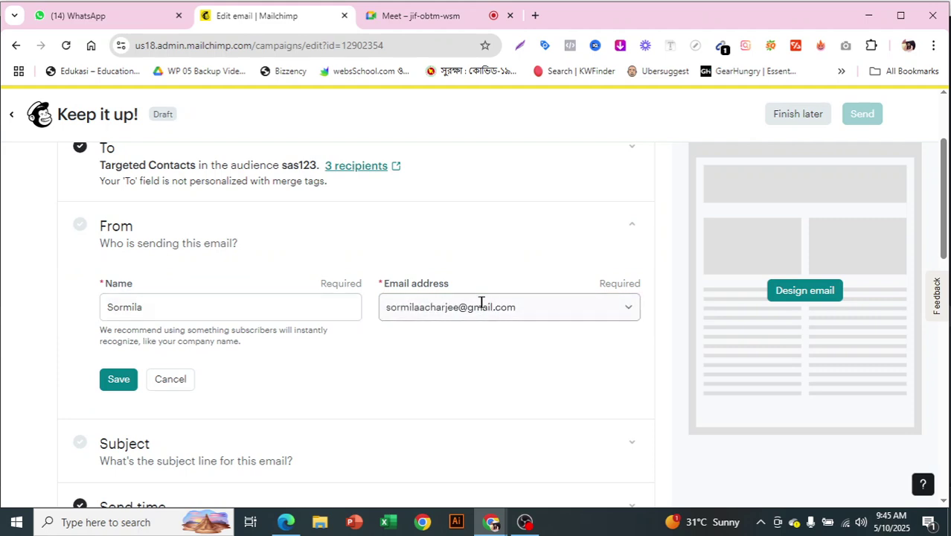
{"action": "scroll", "coordinate": [503, 301], "scroll_direction": "down", "scroll_amount": 1}
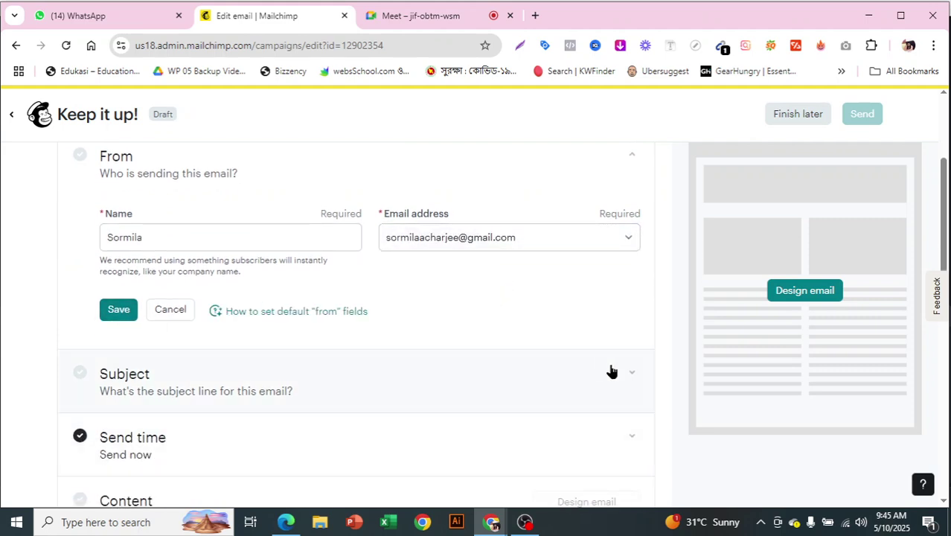
{"action": "scroll", "coordinate": [610, 350], "scroll_direction": "down", "scroll_amount": 1}
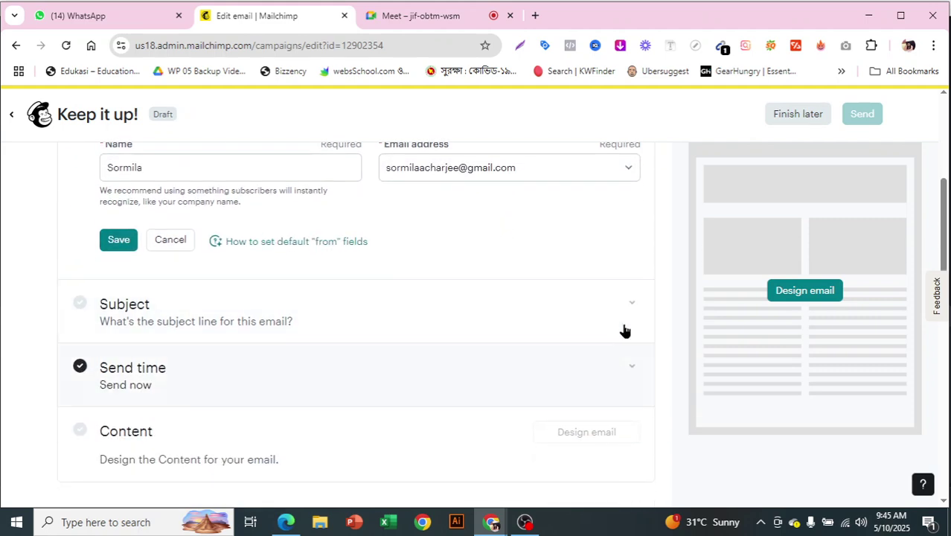
{"action": "left_click", "coordinate": [582, 299]}
{"action": "left_click", "coordinate": [533, 15]}
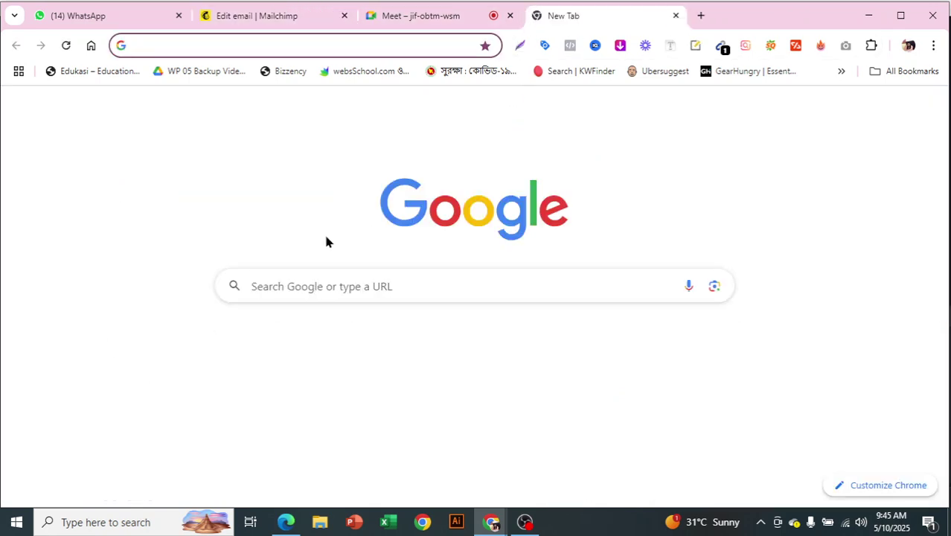
Load Gmail in the new tab, then return to the Mailchimp campaign tab.
{"action": "left_click", "coordinate": [207, 354]}
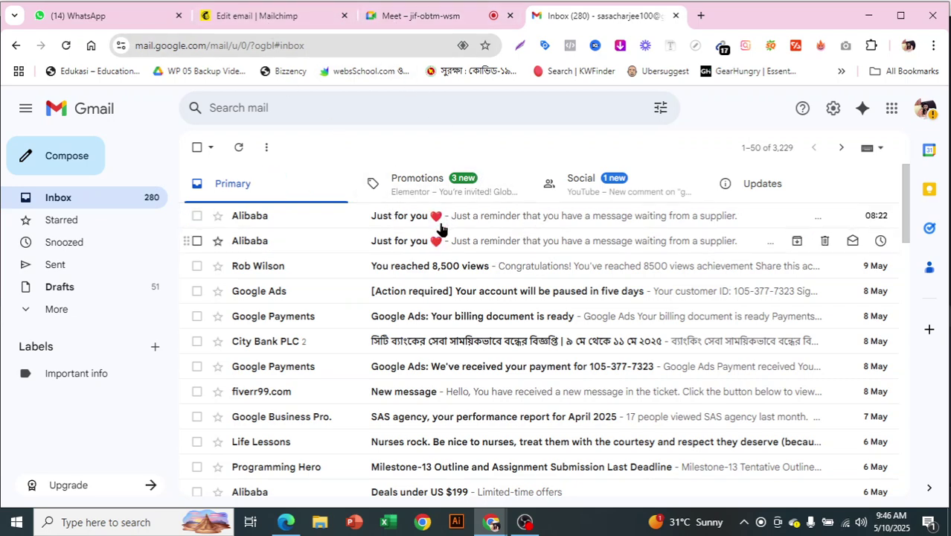
{"action": "left_click", "coordinate": [268, 21]}
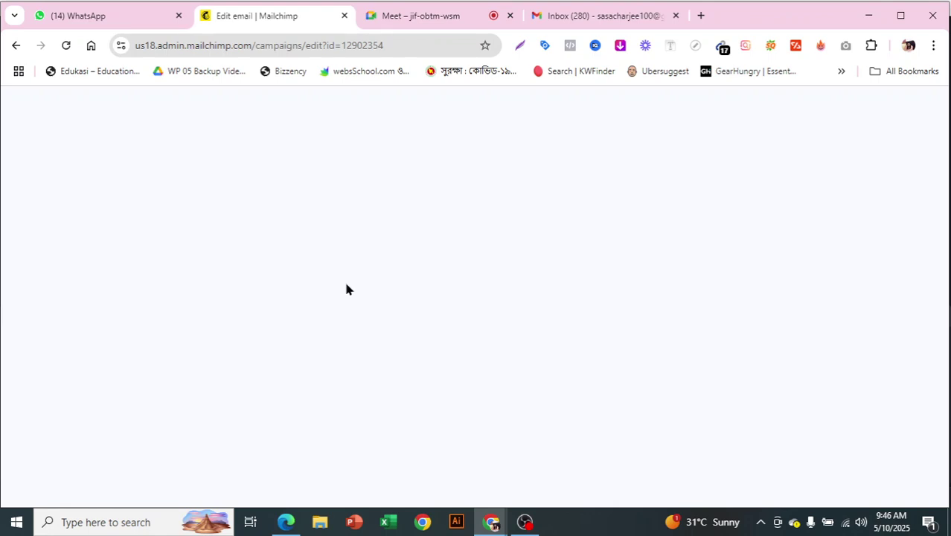
Save subject '60% discount' and preview text 'On china brand' for the campaign.
{"action": "left_click", "coordinate": [167, 236]}
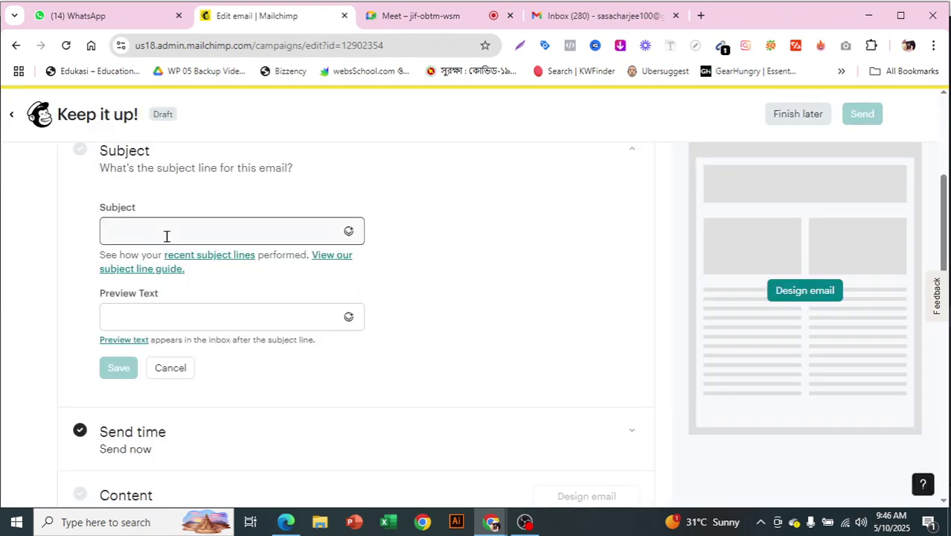
{"action": "type", "text": "60"}
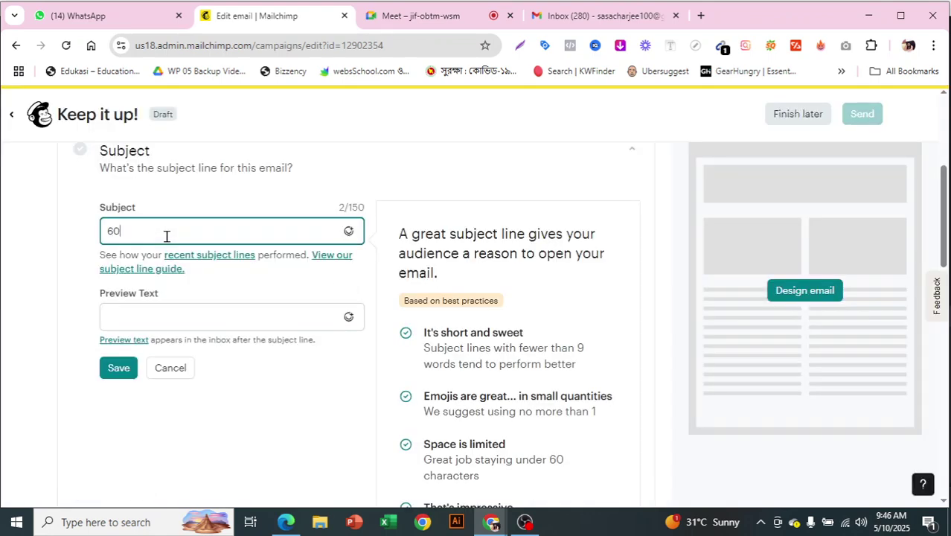
{"action": "type", "text": "%  "}
{"action": "type", "text": "di"}
{"action": "type", "text": "scoun"}
{"action": "type", "text": "nt"}
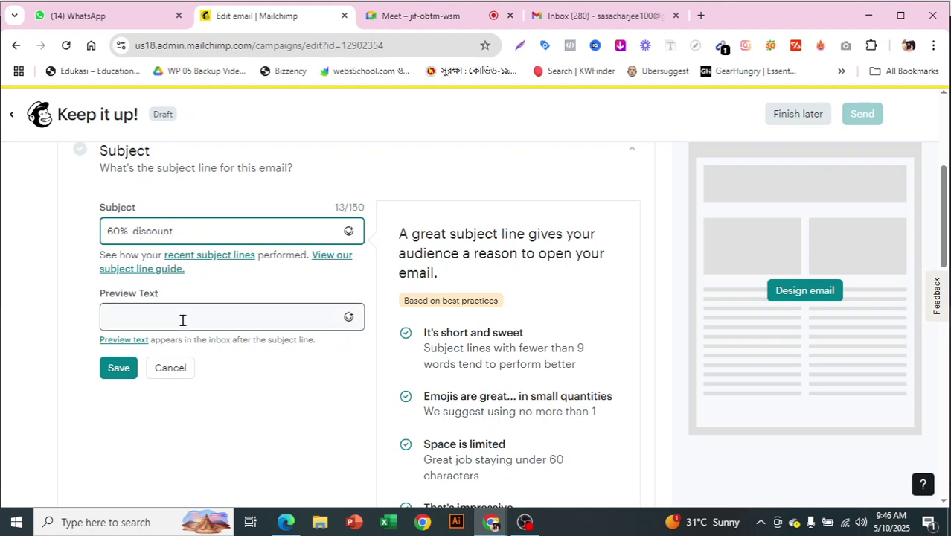
{"action": "left_click", "coordinate": [183, 320]}
{"action": "type", "text": "On china brand"}
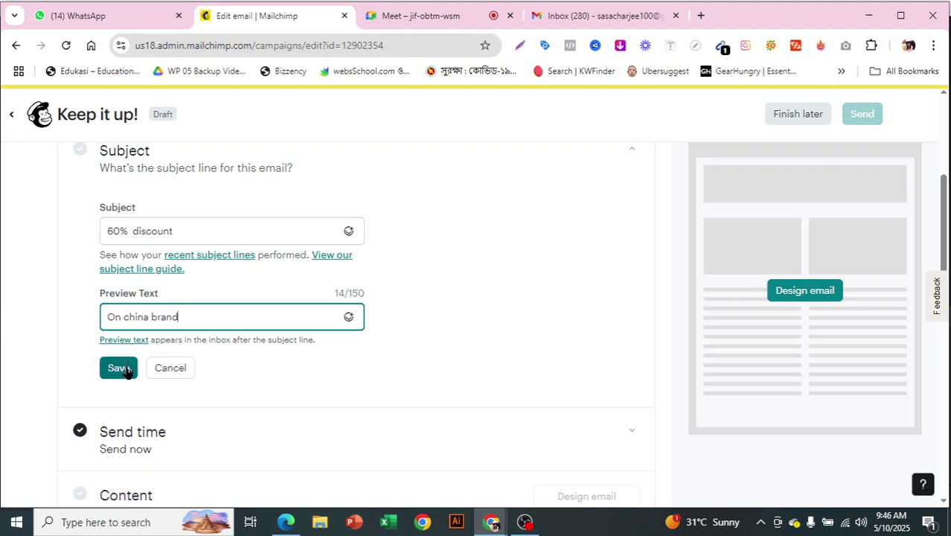
{"action": "left_click", "coordinate": [125, 370]}
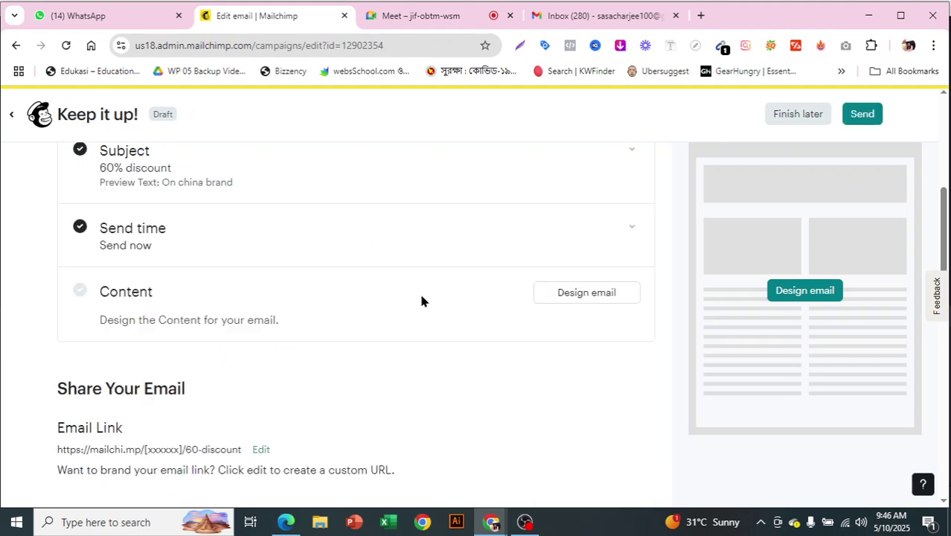
{"action": "left_click", "coordinate": [624, 226]}
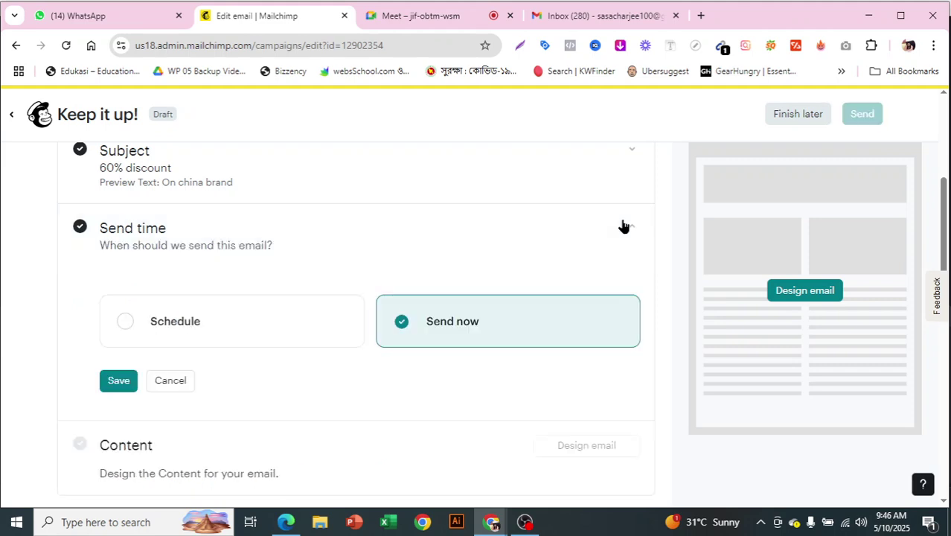
Leave send time on Send now instead of Schedule, and proceed to Design email.
{"action": "left_click", "coordinate": [198, 327]}
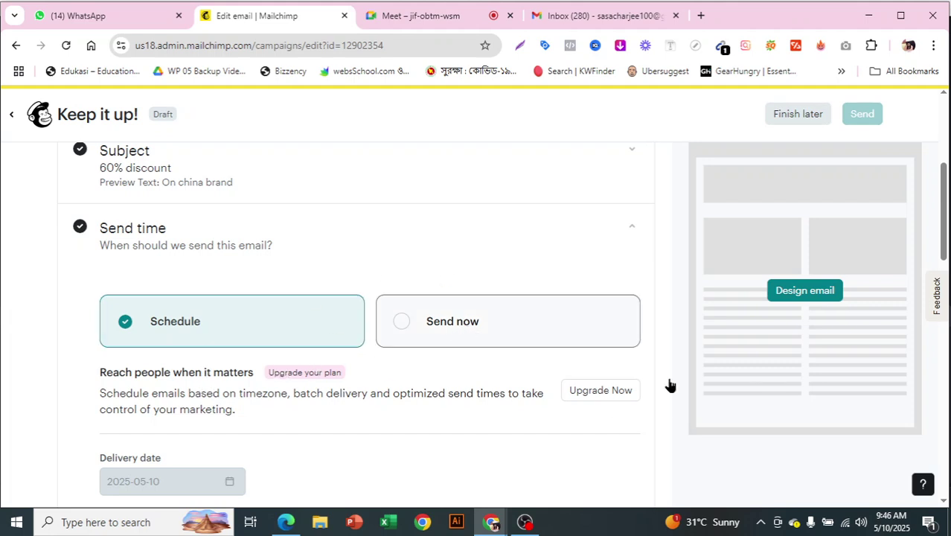
{"action": "left_click", "coordinate": [554, 334]}
{"action": "scroll", "coordinate": [629, 282], "scroll_direction": "down", "scroll_amount": 1}
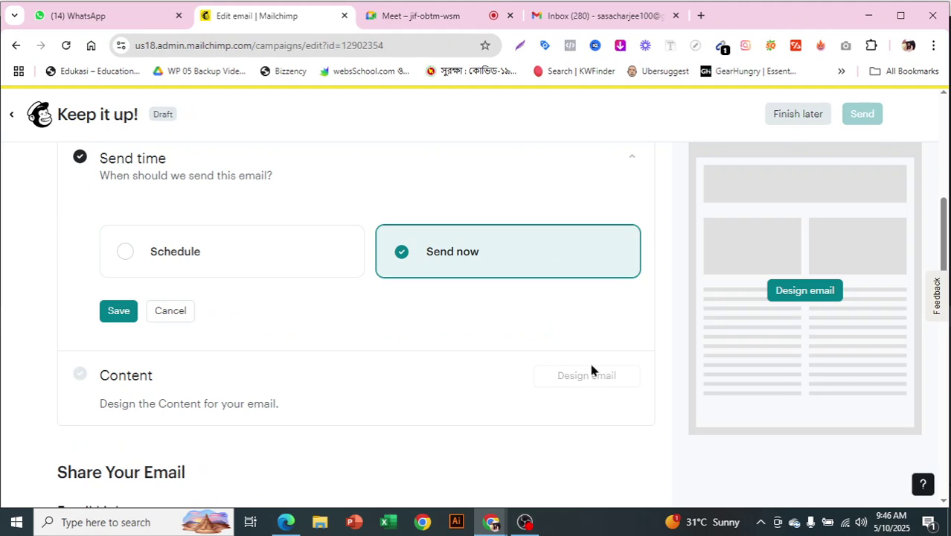
{"action": "left_click", "coordinate": [585, 214]}
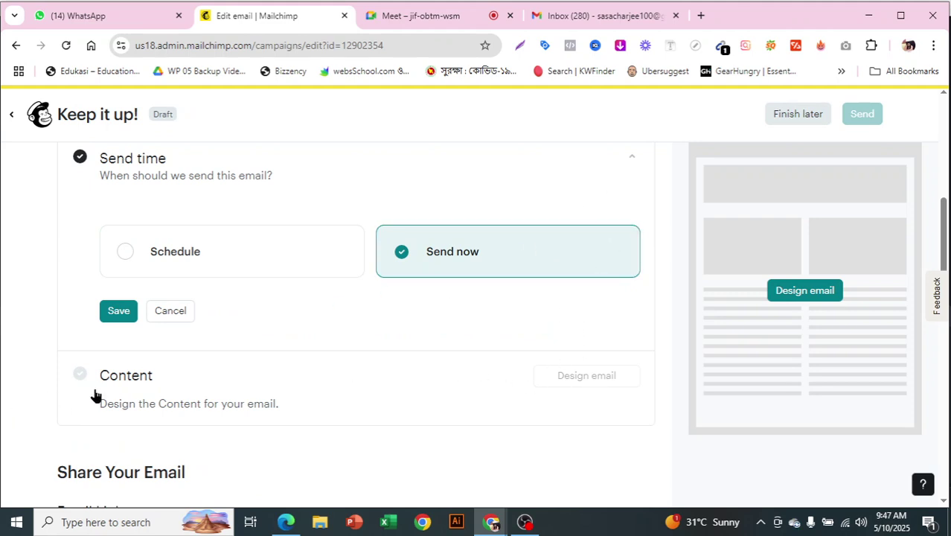
{"action": "left_click", "coordinate": [567, 376]}
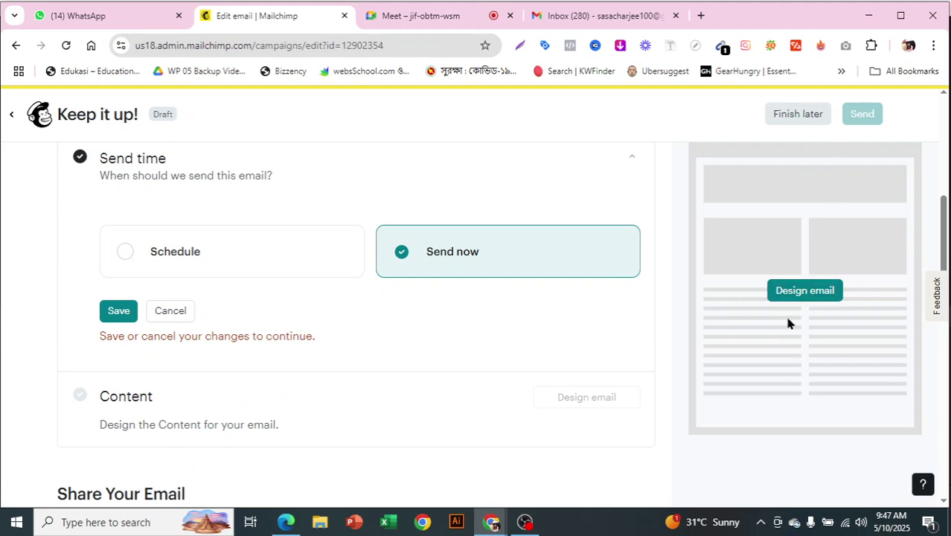
{"action": "left_click", "coordinate": [795, 292]}
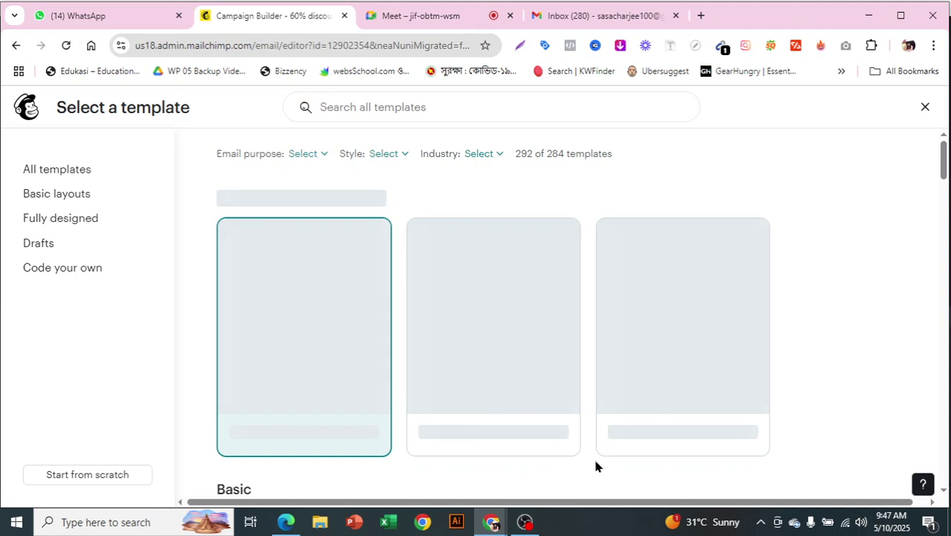
Apply the Minimal template from the Basic section as the email design.
{"action": "left_click", "coordinate": [534, 524]}
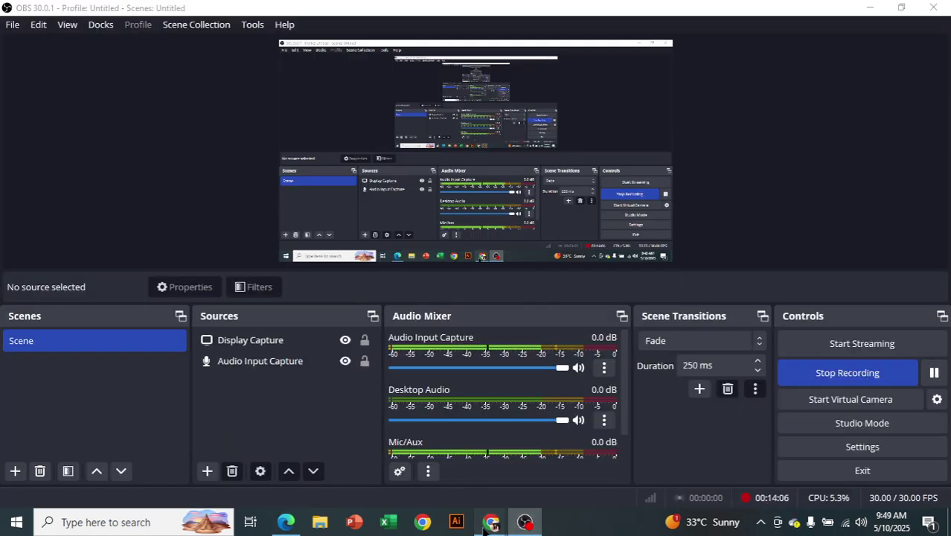
{"action": "left_click", "coordinate": [488, 523]}
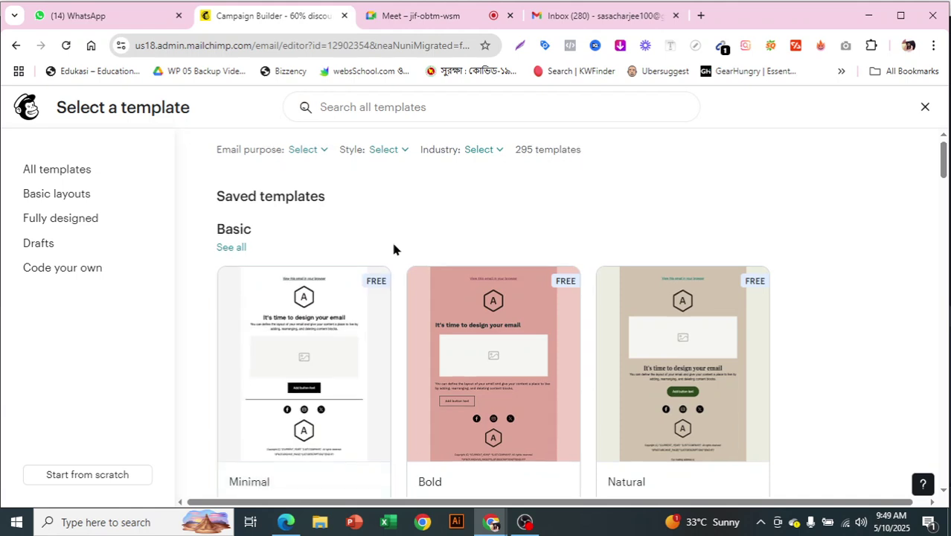
{"action": "scroll", "coordinate": [393, 247], "scroll_direction": "down", "scroll_amount": 1}
{"action": "mouse_move", "coordinate": [295, 334]}
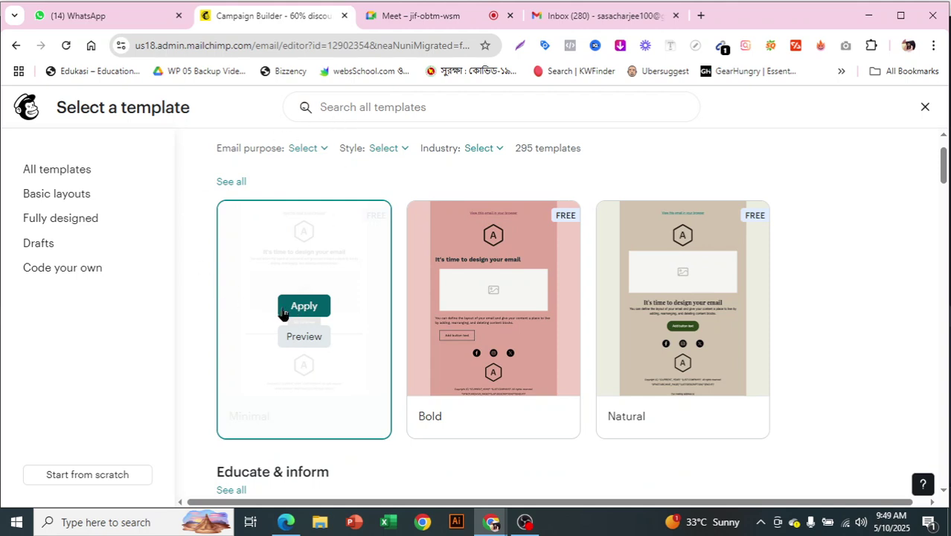
{"action": "left_click", "coordinate": [291, 316]}
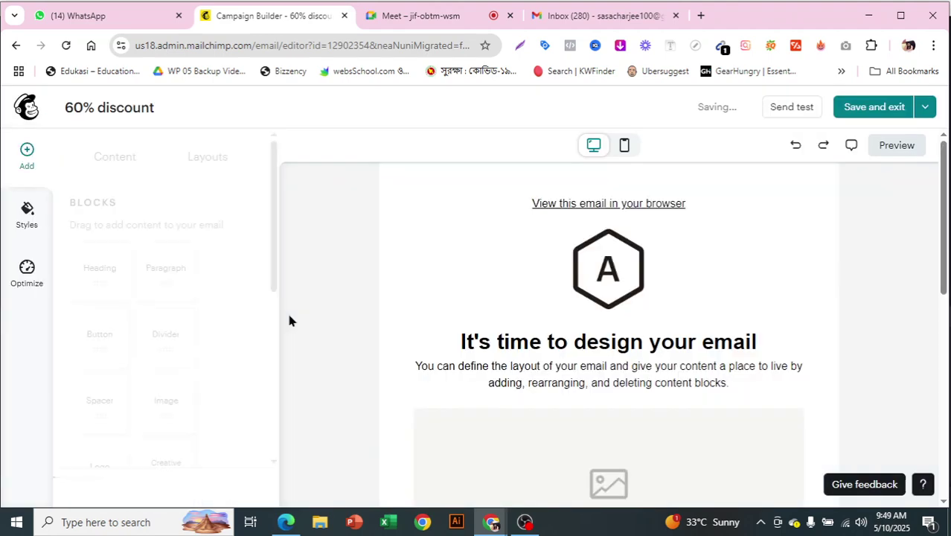
Remove the placeholder image block from the Minimal email.
{"action": "scroll", "coordinate": [706, 346], "scroll_direction": "down", "scroll_amount": 3}
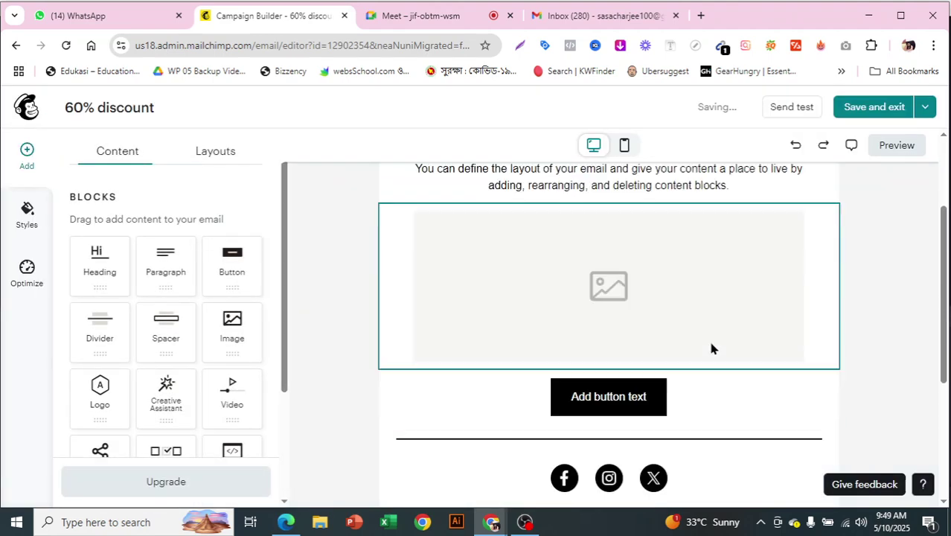
{"action": "left_click", "coordinate": [736, 328]}
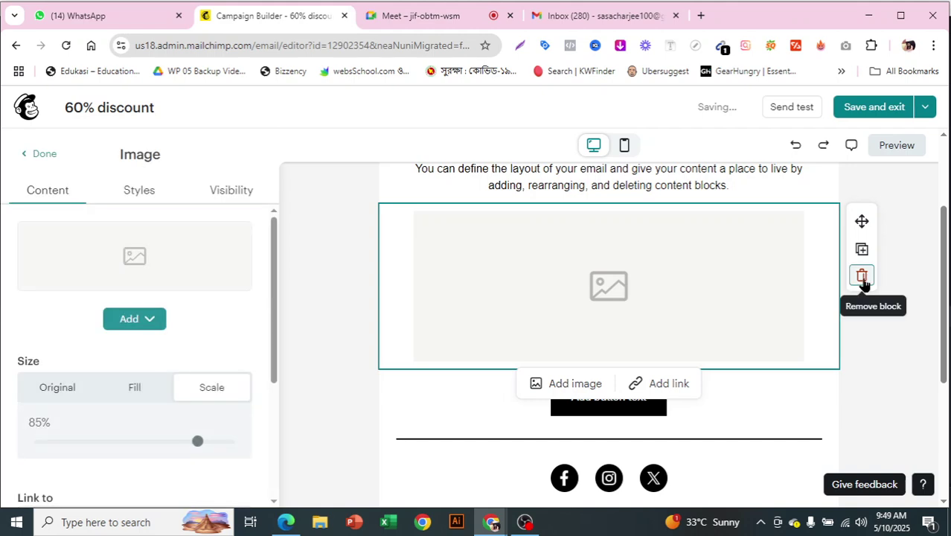
{"action": "left_click", "coordinate": [862, 275]}
Save and exit the design despite the three placeholder-text warnings.
{"action": "left_click", "coordinate": [875, 110]}
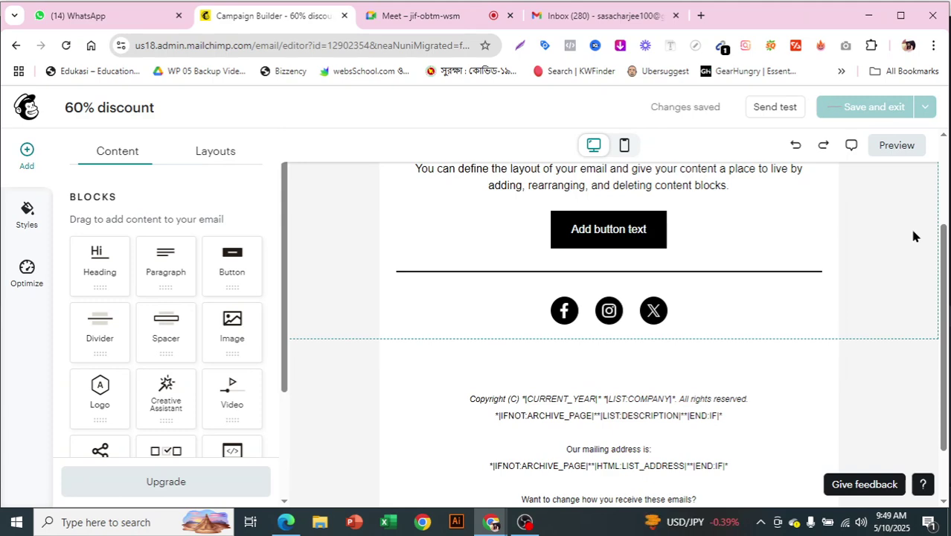
{"action": "scroll", "coordinate": [531, 274], "scroll_direction": "down", "scroll_amount": 2}
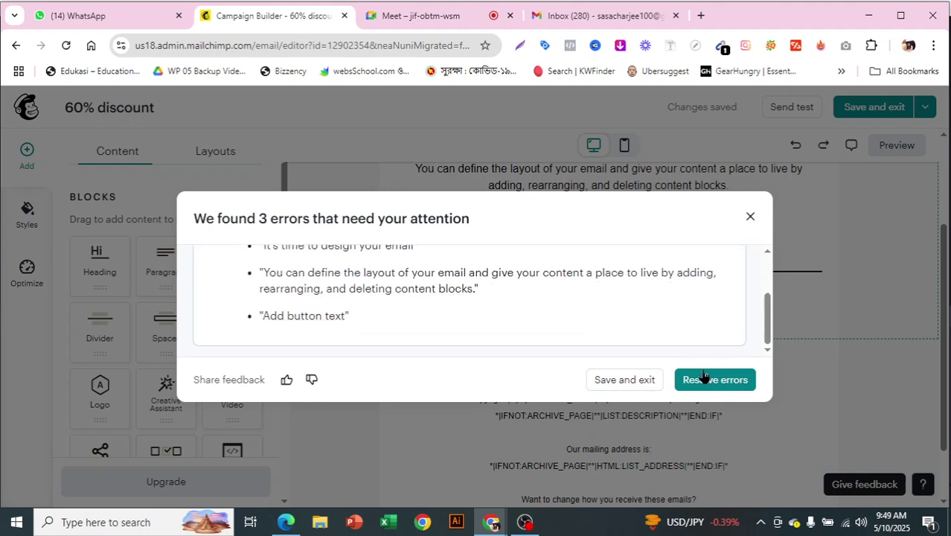
{"action": "scroll", "coordinate": [461, 305], "scroll_direction": "up", "scroll_amount": 3}
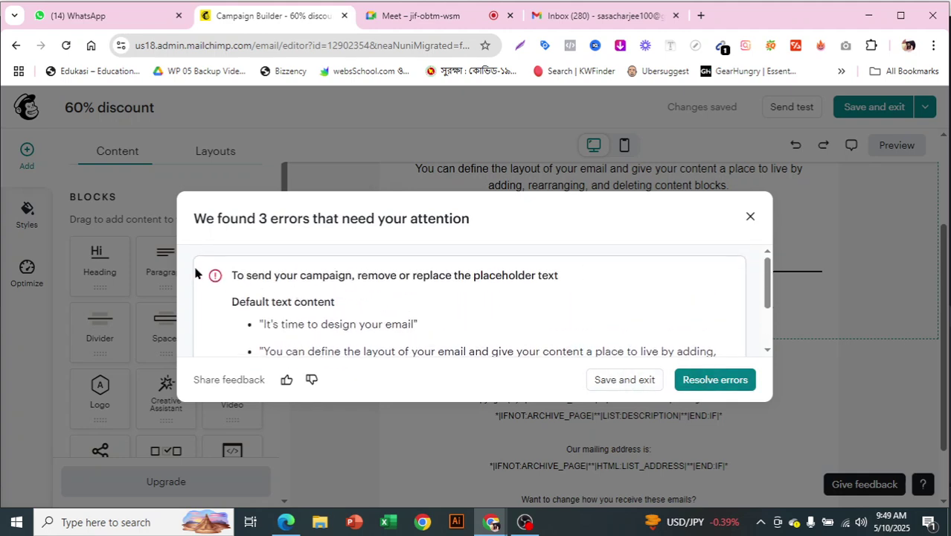
{"action": "left_click_drag", "start_coordinate": [210, 274], "coordinate": [413, 296]}
{"action": "left_click", "coordinate": [355, 325]}
{"action": "scroll", "coordinate": [312, 327], "scroll_direction": "down", "scroll_amount": 2}
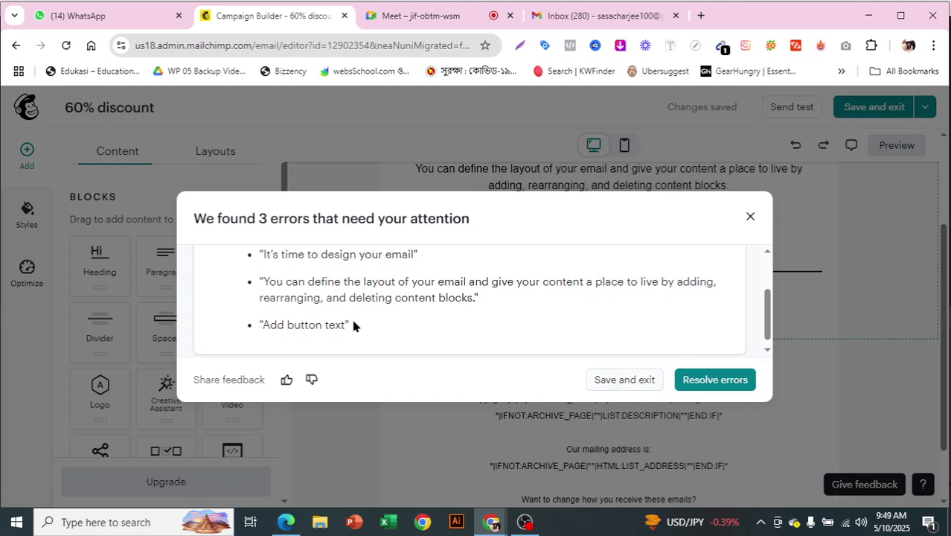
{"action": "left_click_drag", "start_coordinate": [262, 324], "coordinate": [356, 332]}
{"action": "left_click", "coordinate": [474, 381]}
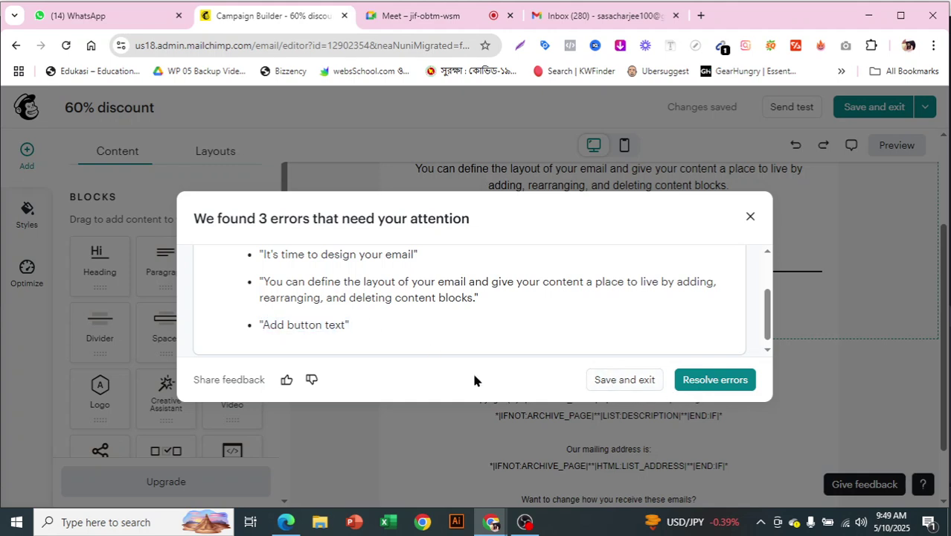
{"action": "left_click", "coordinate": [630, 382]}
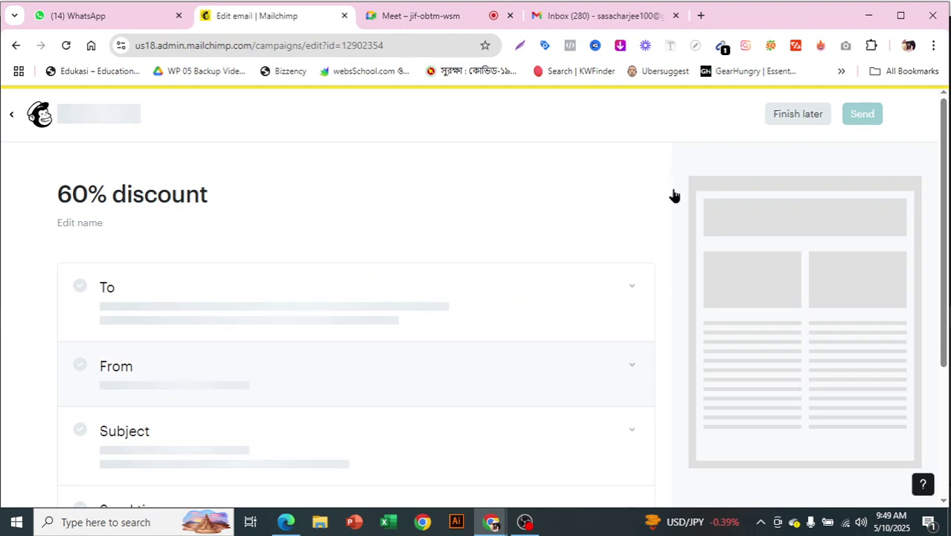
{"action": "scroll", "coordinate": [665, 259], "scroll_direction": "down", "scroll_amount": 2}
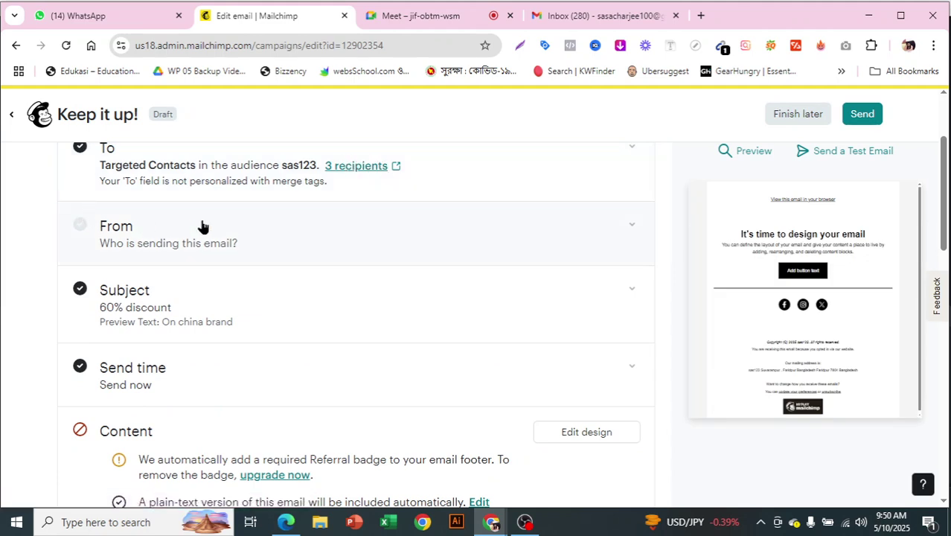
{"action": "scroll", "coordinate": [297, 230], "scroll_direction": "down", "scroll_amount": 1}
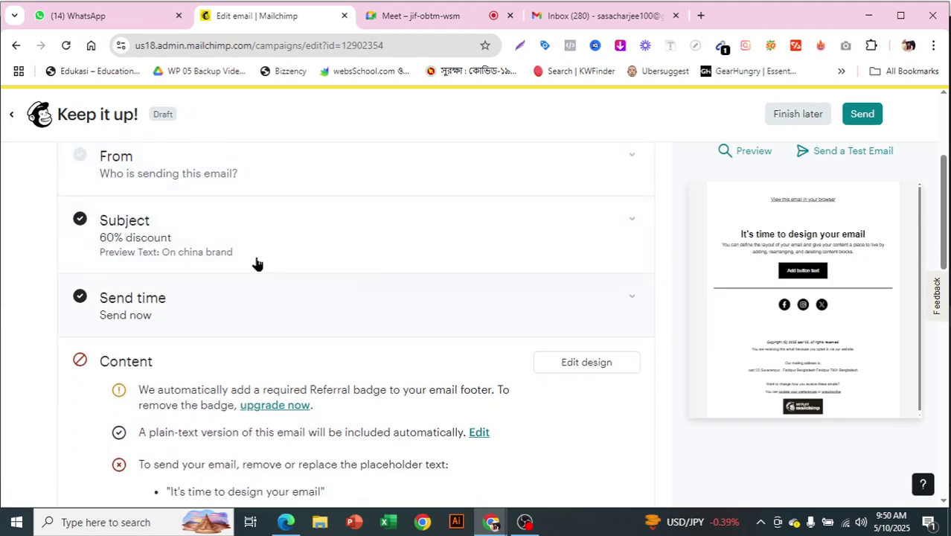
{"action": "scroll", "coordinate": [540, 303], "scroll_direction": "down", "scroll_amount": 1}
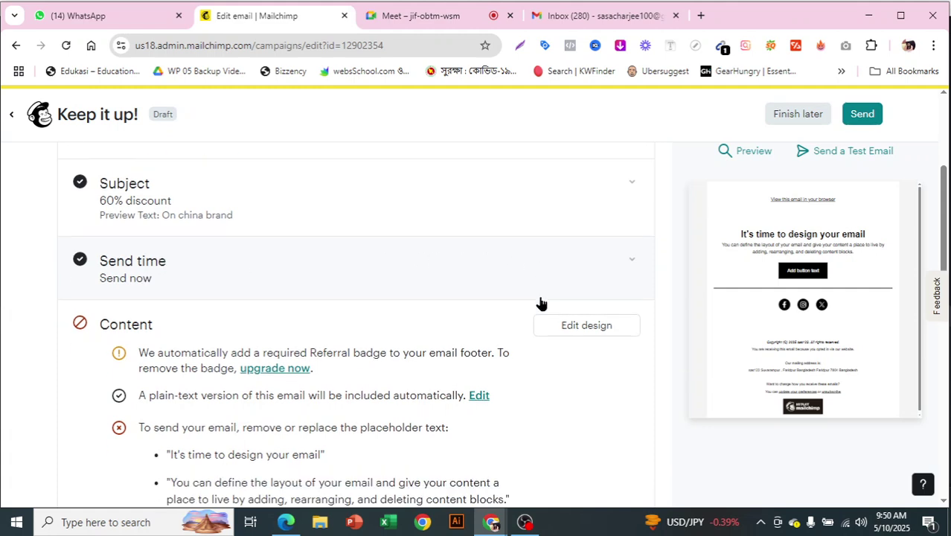
{"action": "scroll", "coordinate": [541, 303], "scroll_direction": "down", "scroll_amount": 1}
{"action": "left_click_drag", "start_coordinate": [97, 318], "coordinate": [415, 455]}
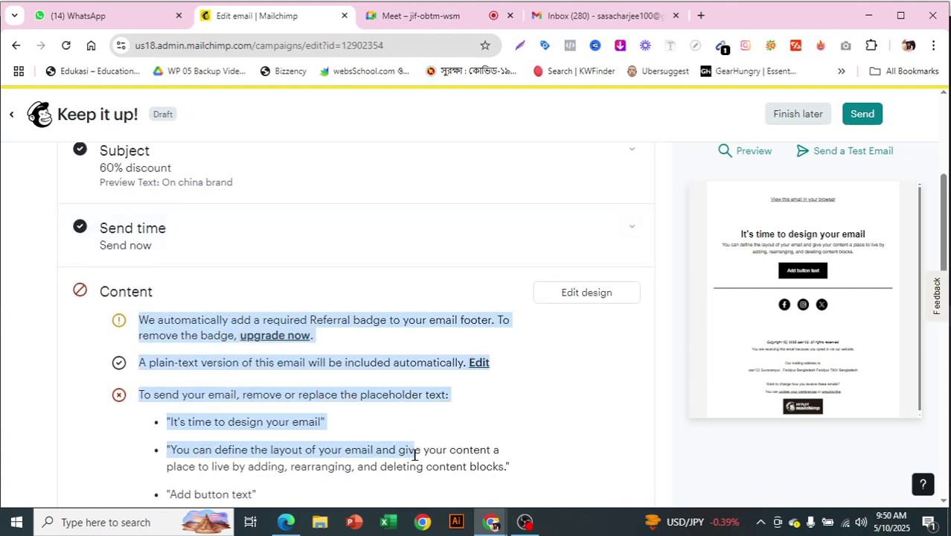
{"action": "left_click", "coordinate": [568, 431]}
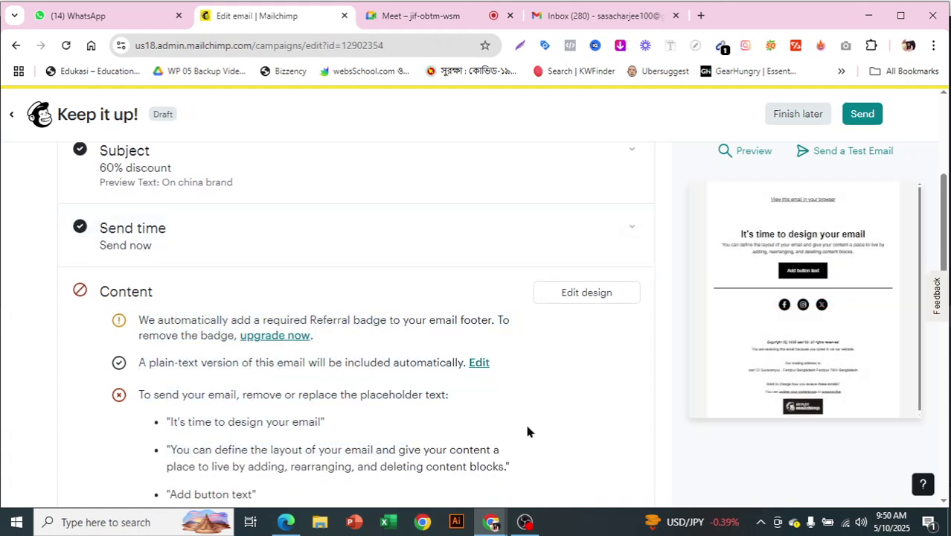
{"action": "scroll", "coordinate": [281, 392], "scroll_direction": "down", "scroll_amount": 2}
{"action": "scroll", "coordinate": [535, 417], "scroll_direction": "up", "scroll_amount": 4}
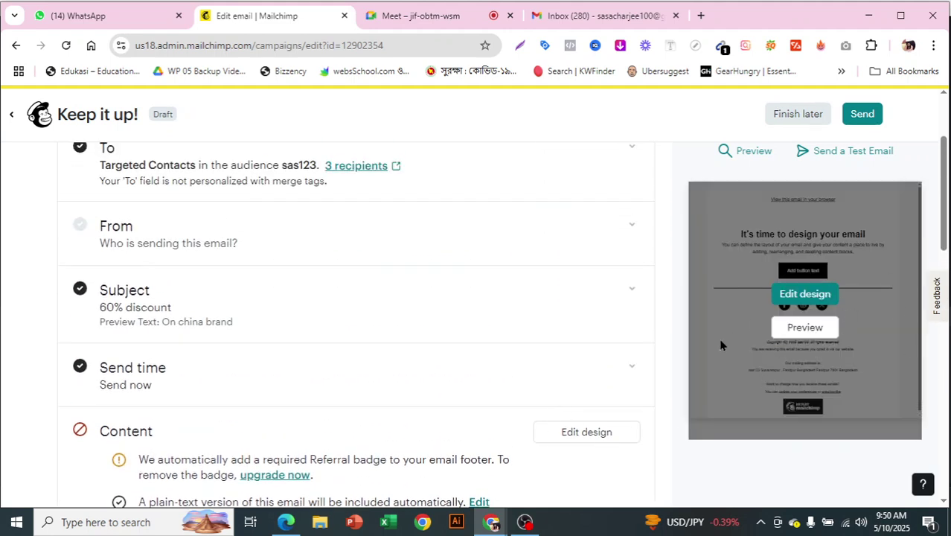
{"action": "scroll", "coordinate": [621, 371], "scroll_direction": "up", "scroll_amount": 2}
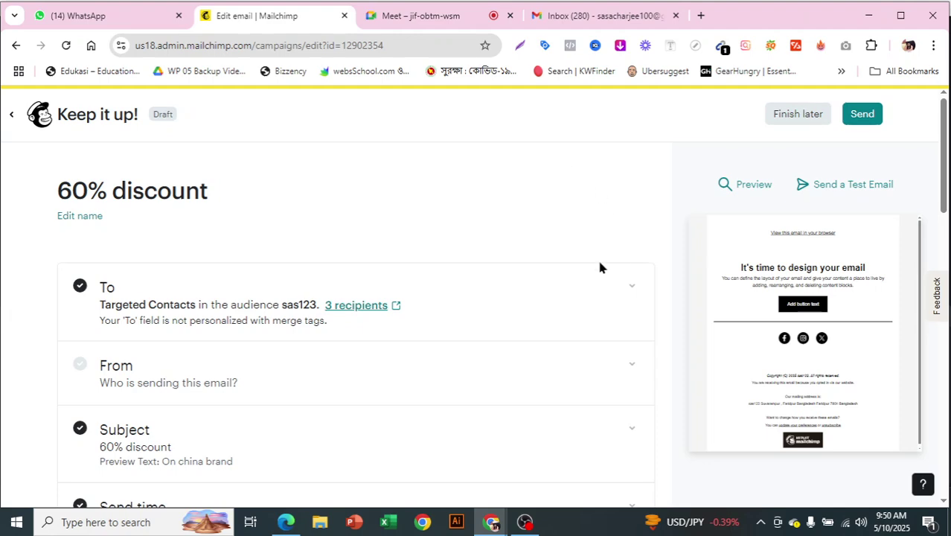
{"action": "mouse_move", "coordinate": [803, 359]}
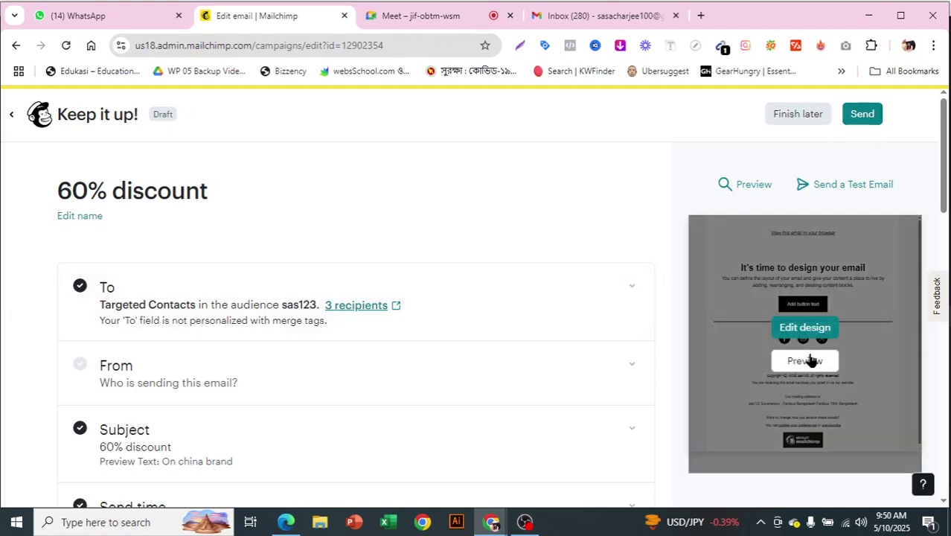
{"action": "scroll", "coordinate": [803, 360], "scroll_direction": "down", "scroll_amount": 5}
{"action": "scroll", "coordinate": [647, 356], "scroll_direction": "up", "scroll_amount": 4}
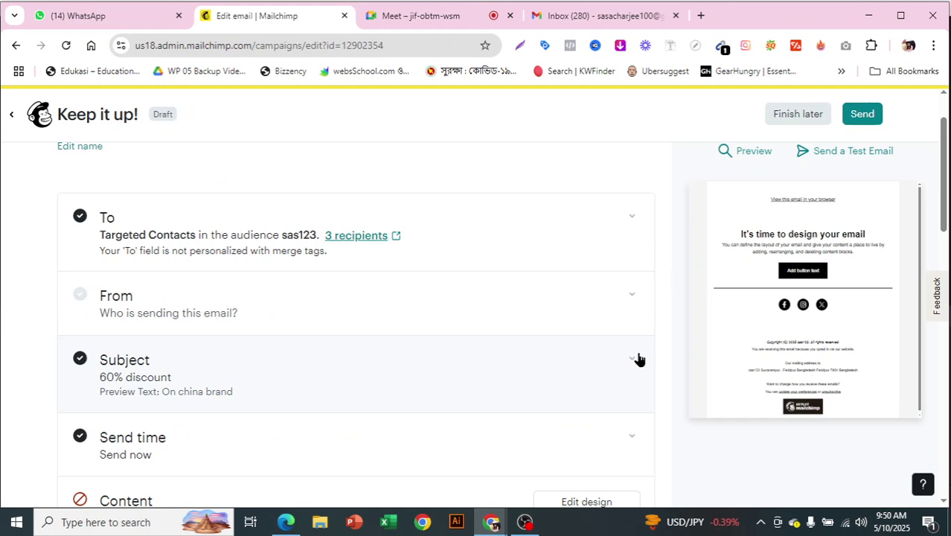
{"action": "scroll", "coordinate": [639, 359], "scroll_direction": "up", "scroll_amount": 1}
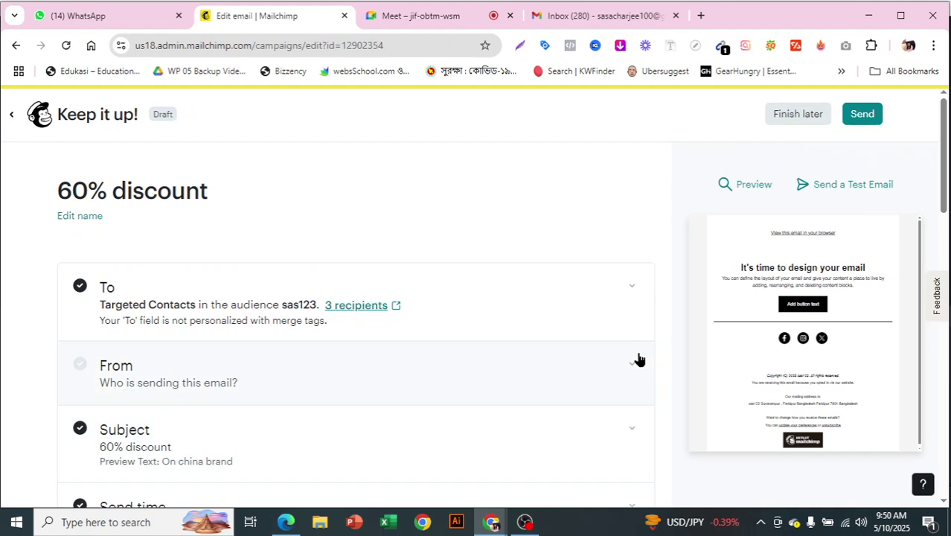
{"action": "scroll", "coordinate": [639, 360], "scroll_direction": "down", "scroll_amount": 4}
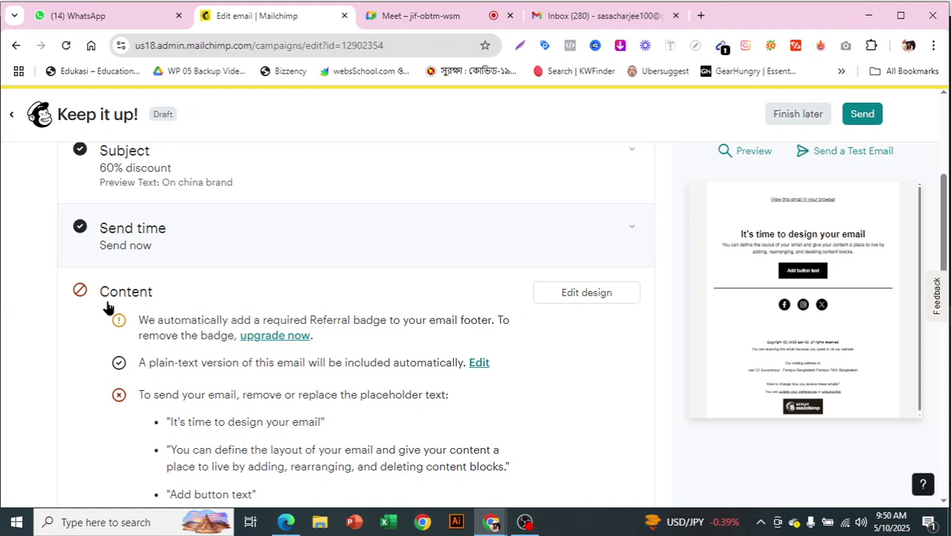
{"action": "left_click", "coordinate": [619, 228]}
{"action": "scroll", "coordinate": [653, 300], "scroll_direction": "up", "scroll_amount": 2}
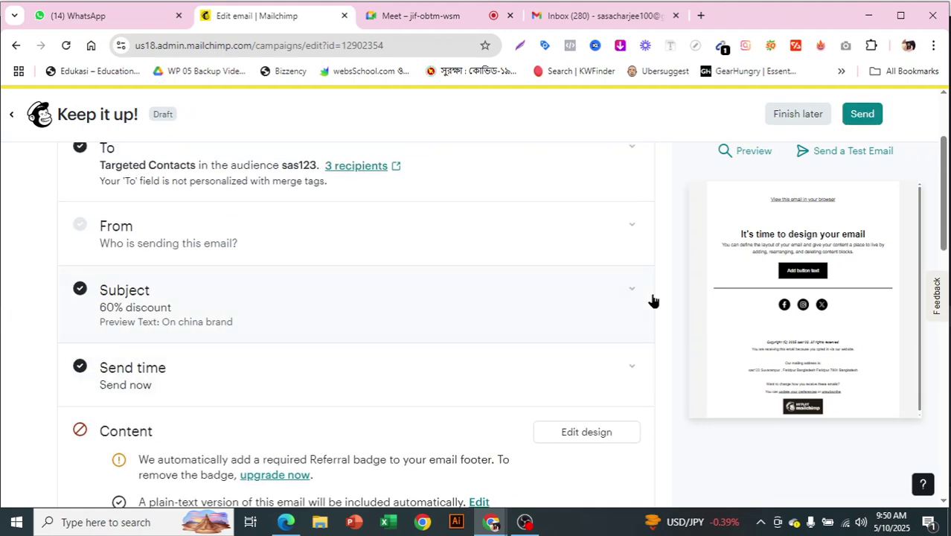
{"action": "scroll", "coordinate": [653, 300], "scroll_direction": "up", "scroll_amount": 2}
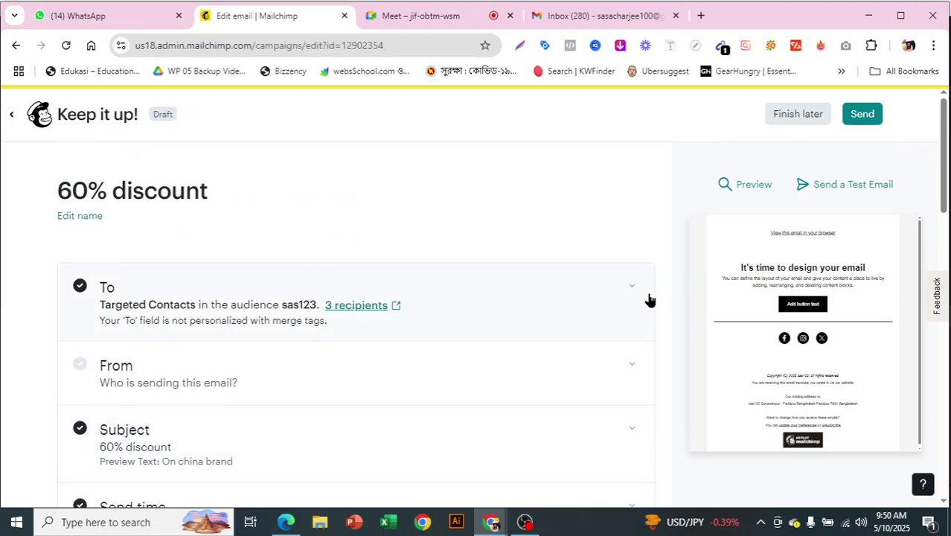